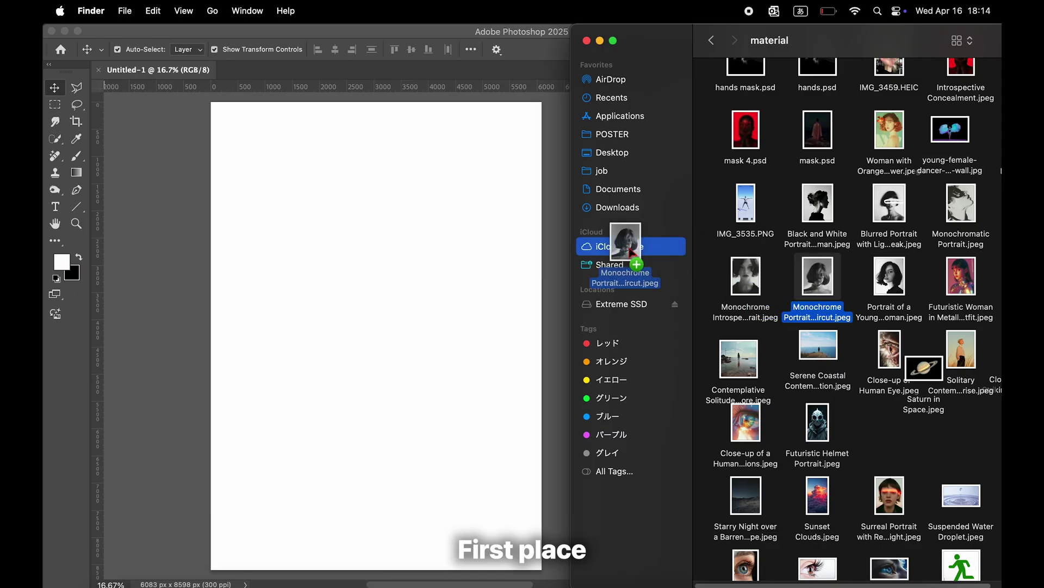
# - Place the monochrome bob-haircut portrait on the poster, scaled to about 66% and moved lower
pyautogui.moveTo(633, 252); pyautogui.dragTo(412, 283)
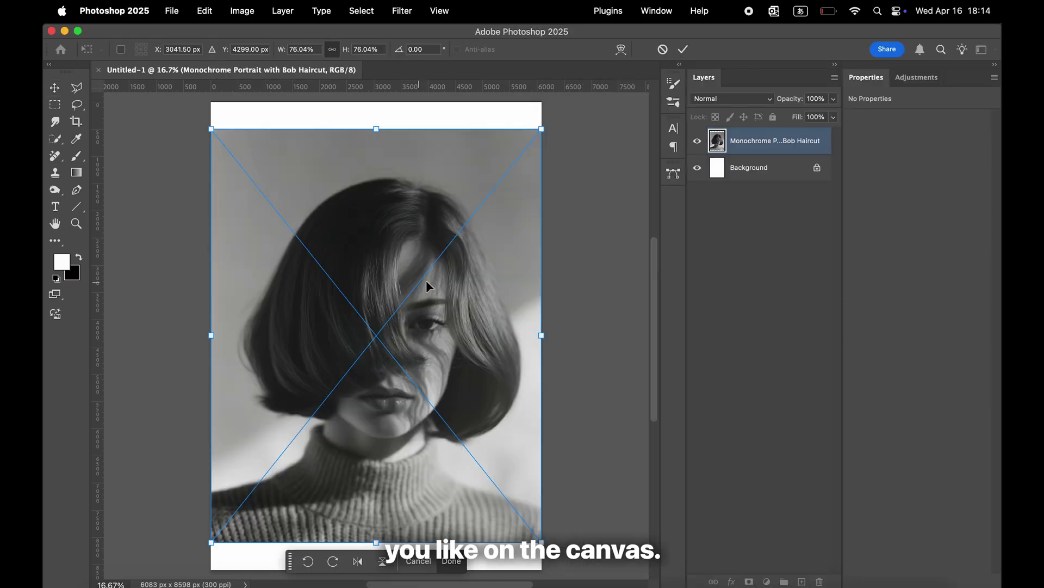
pyautogui.moveTo(528, 301); pyautogui.dragTo(487, 341)
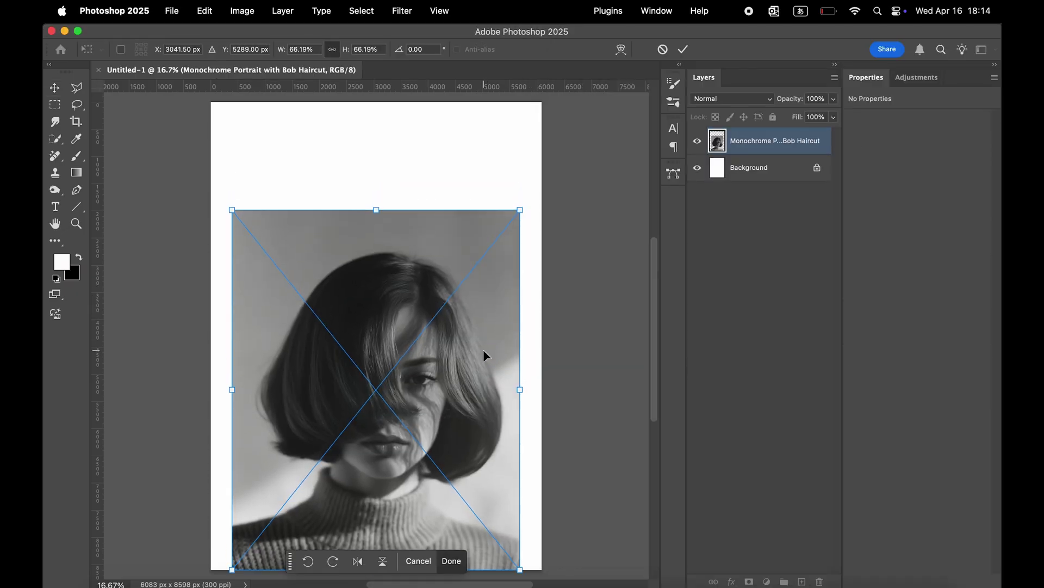
pyautogui.click(452, 561)
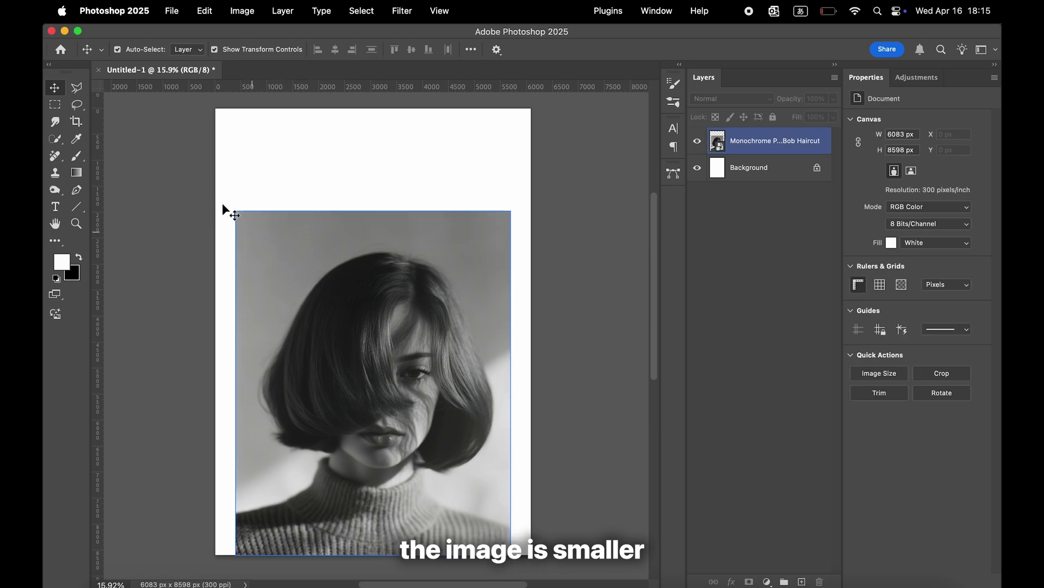
# - Draw a Polygonal Lasso selection around the white margins, slightly overlapping the photo's edges
pyautogui.click(77, 87)
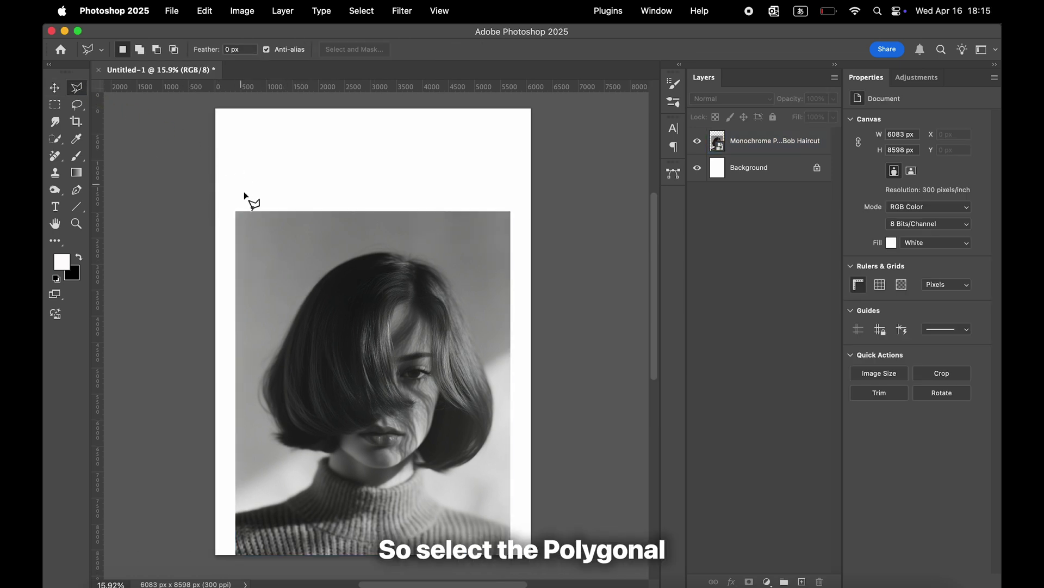
pyautogui.click(243, 217)
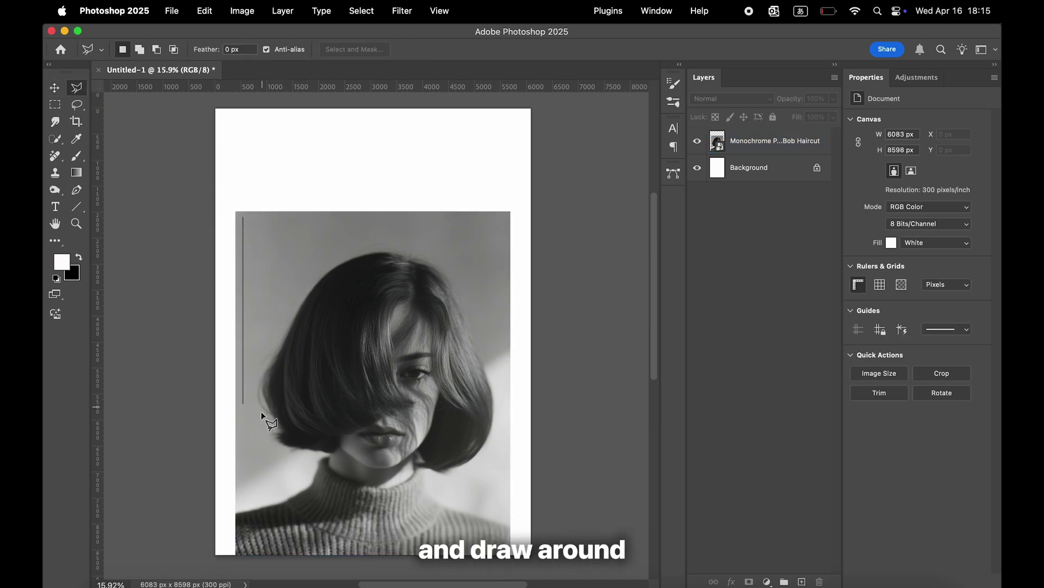
pyautogui.keyDown('shift'); pyautogui.click(243, 558); pyautogui.keyUp('shift')
pyautogui.keyDown('shift'); pyautogui.click(208, 559); pyautogui.keyUp('shift')
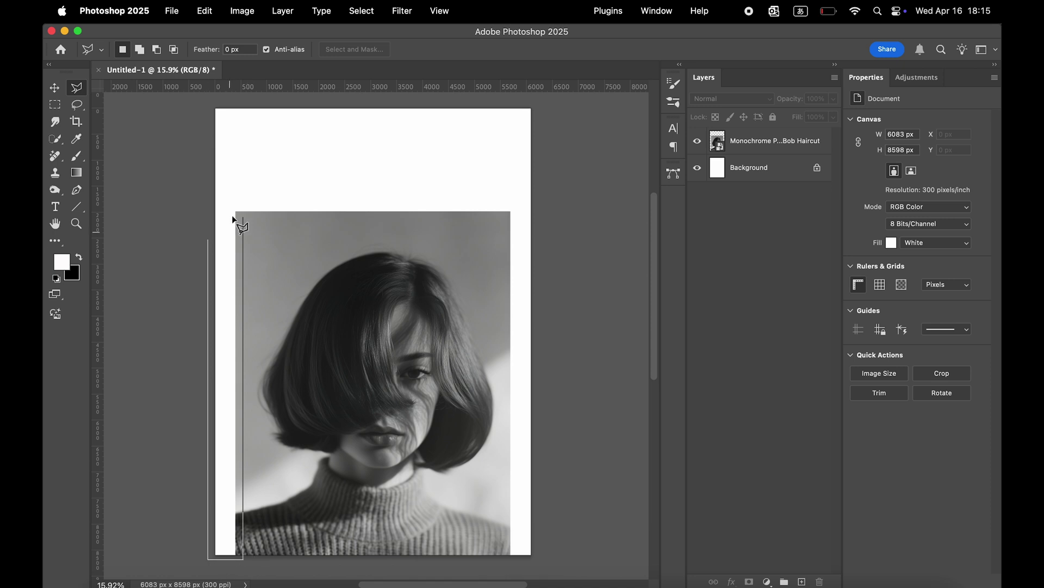
pyautogui.keyDown('shift'); pyautogui.click(207, 106); pyautogui.keyUp('shift')
pyautogui.keyDown('shift'); pyautogui.click(547, 106); pyautogui.keyUp('shift')
pyautogui.keyDown('shift'); pyautogui.click(548, 555); pyautogui.keyUp('shift')
pyautogui.keyDown('shift'); pyautogui.click(506, 555); pyautogui.keyUp('shift')
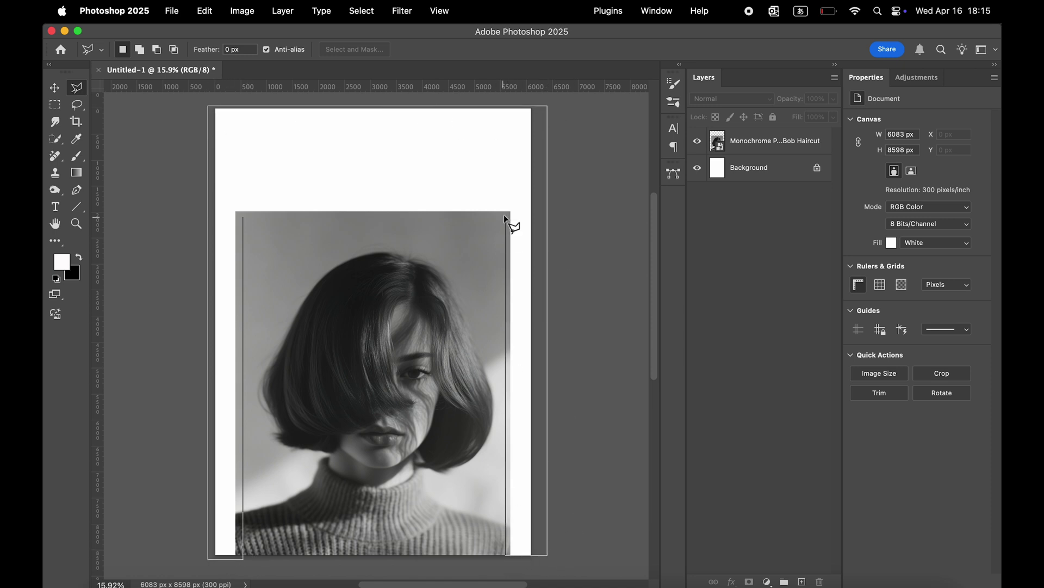
pyautogui.click(242, 215)
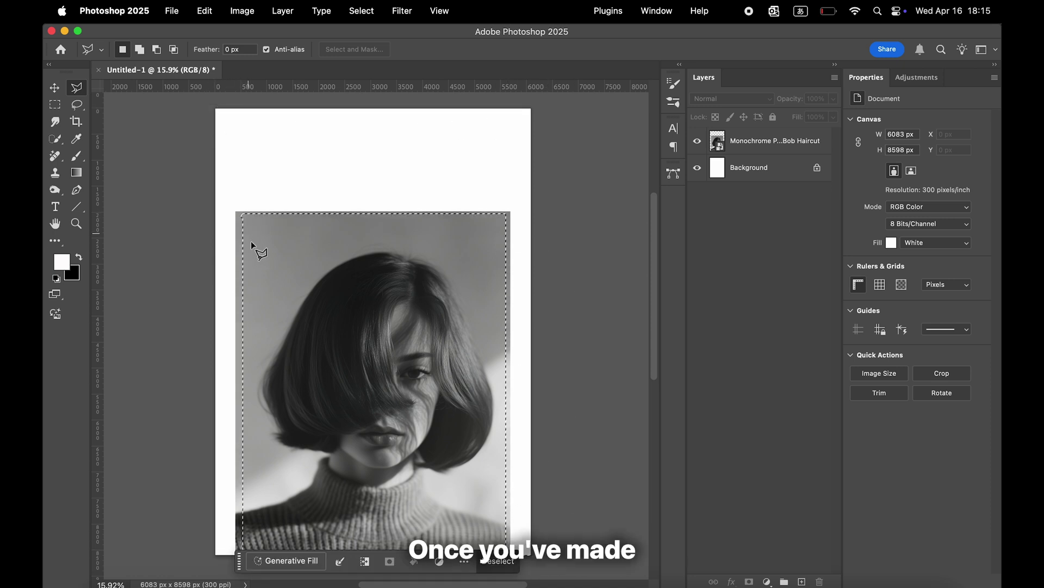
# - Run Generative Fill with an empty prompt, compare the three variations and keep variation 1
pyautogui.click(298, 559)
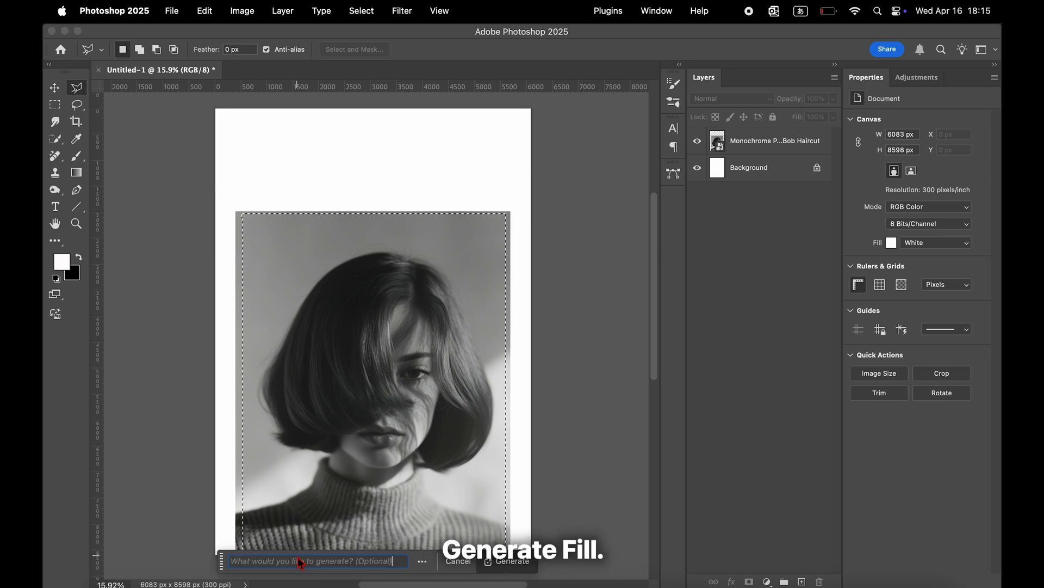
pyautogui.click(496, 560)
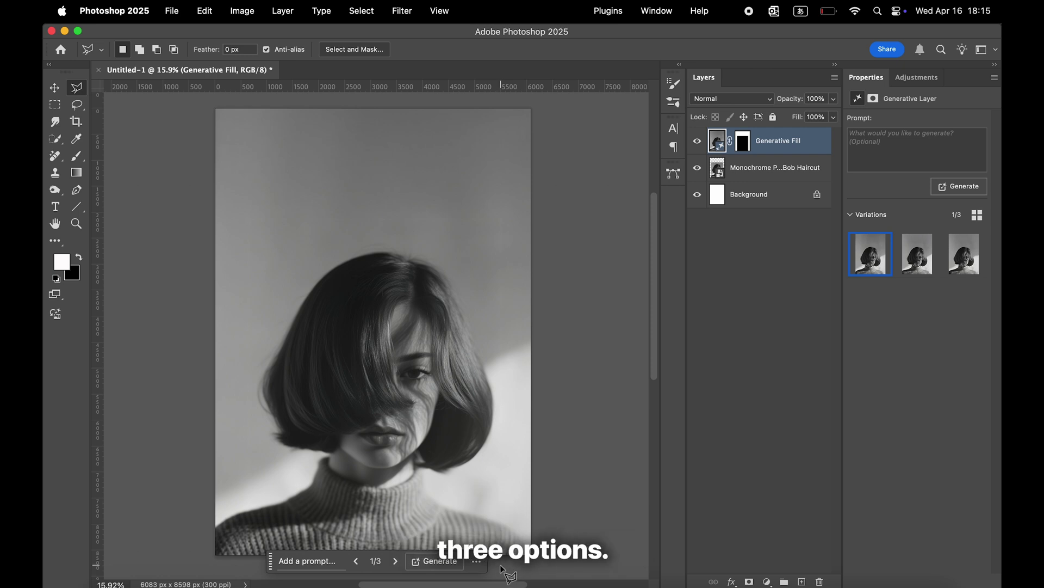
pyautogui.click(918, 254)
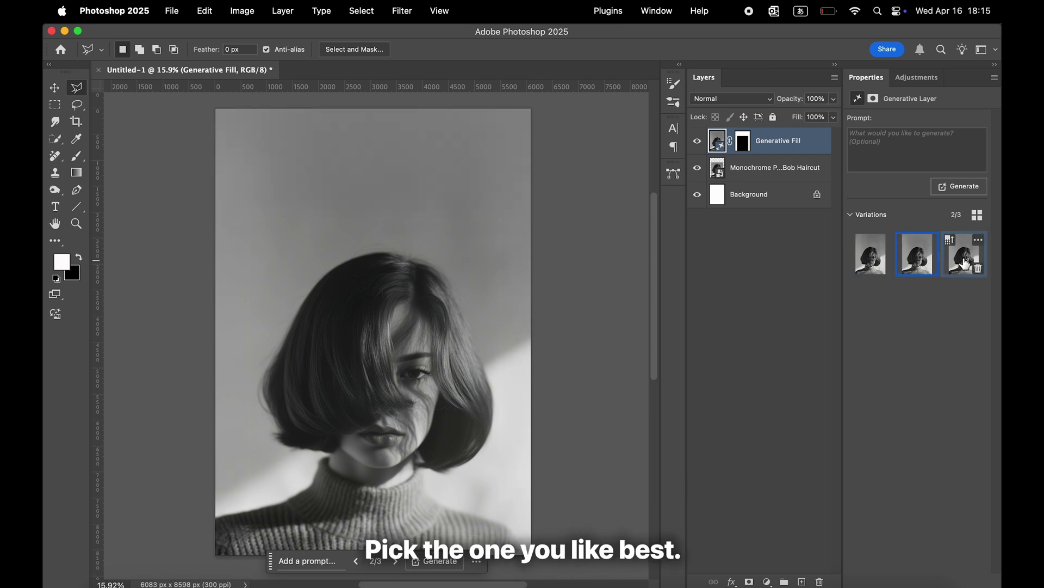
pyautogui.click(964, 254)
pyautogui.click(882, 265)
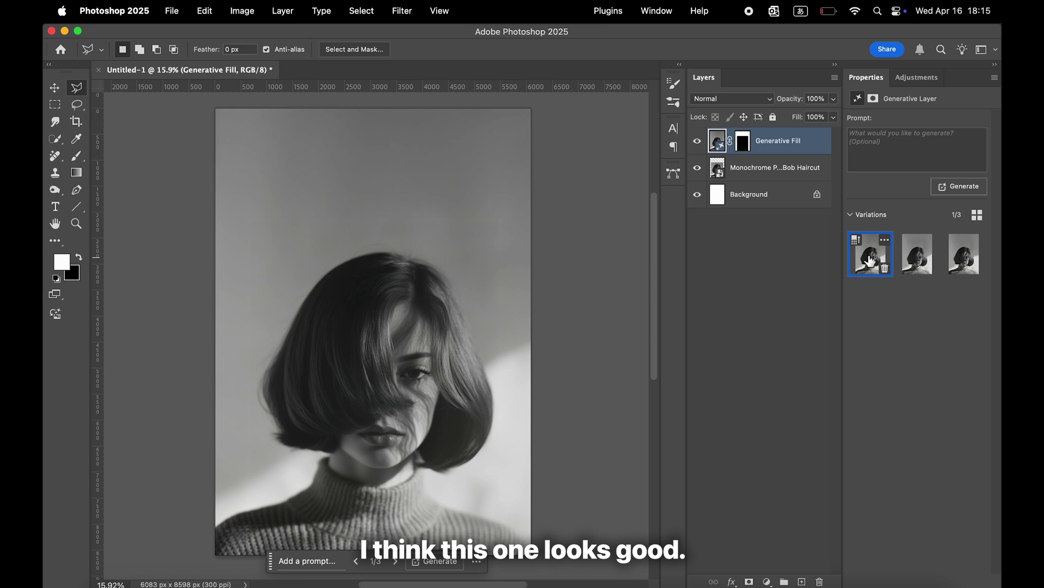
# - Convert the fill and portrait layers into one smart object enlarged to about 106%
pyautogui.keyDown('shift'); pyautogui.click(775, 173); pyautogui.keyUp('shift')
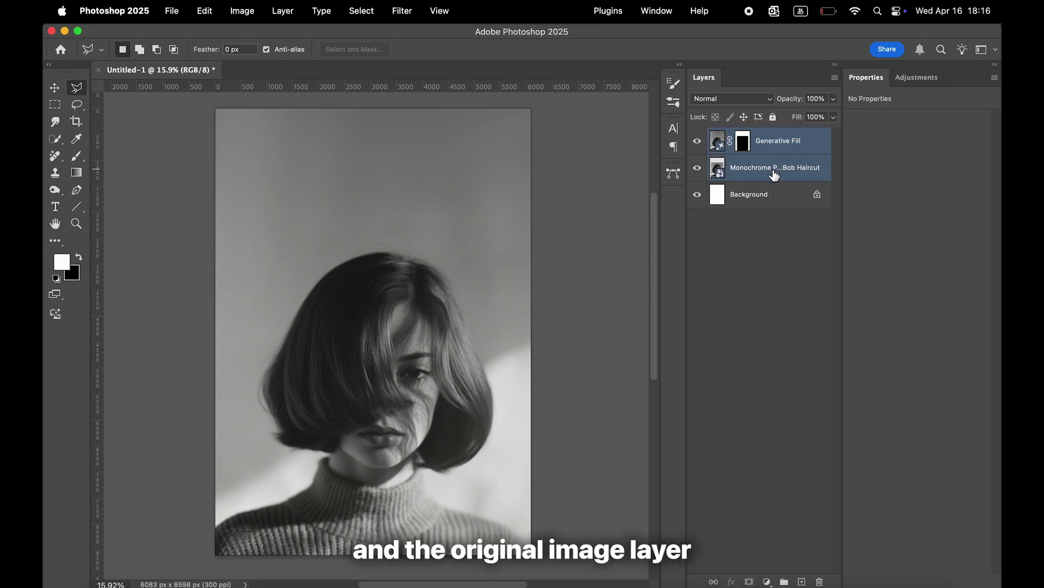
pyautogui.rightClick(773, 172)
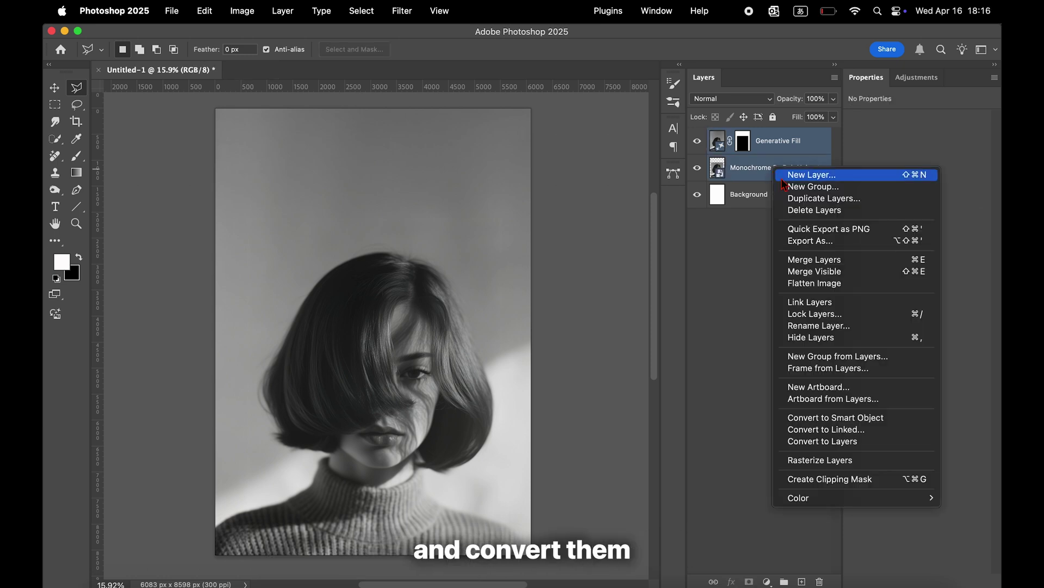
pyautogui.click(822, 422)
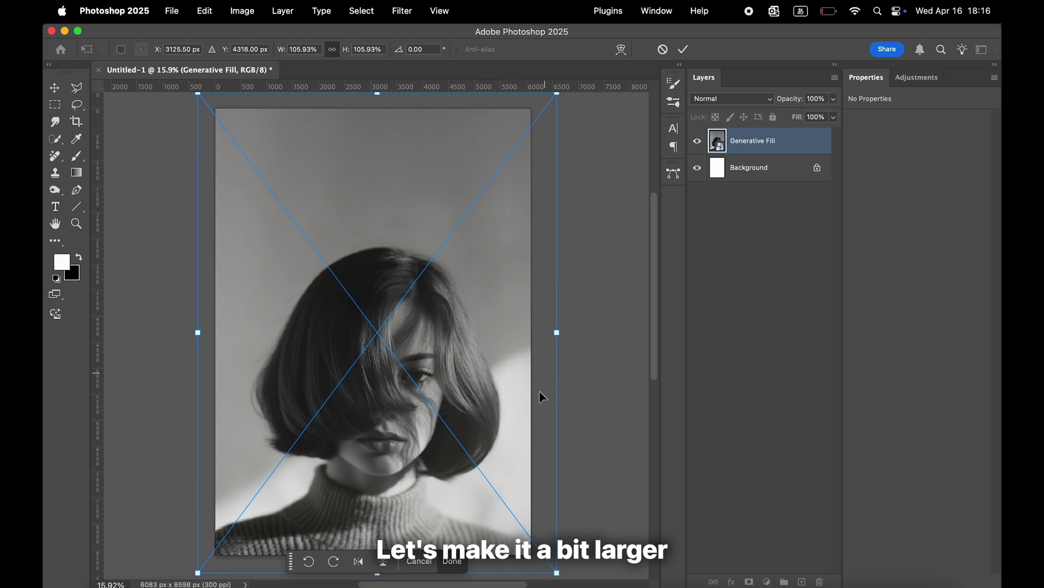
pyautogui.click(454, 564)
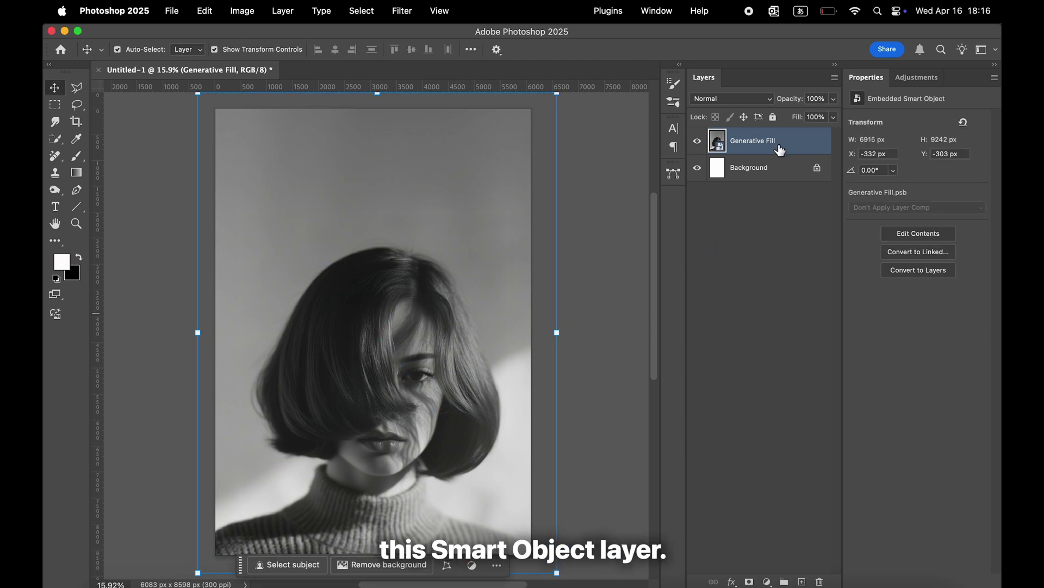
# - Duplicate the Generative Fill smart object, hide the copy, and select the original layer
pyautogui.press('super+j')
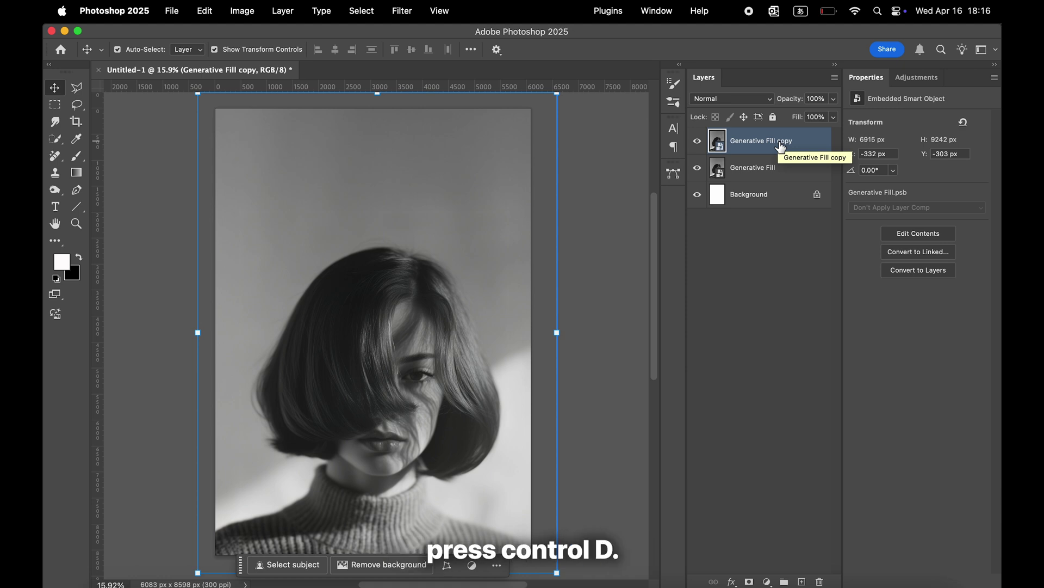
pyautogui.press('super+z')
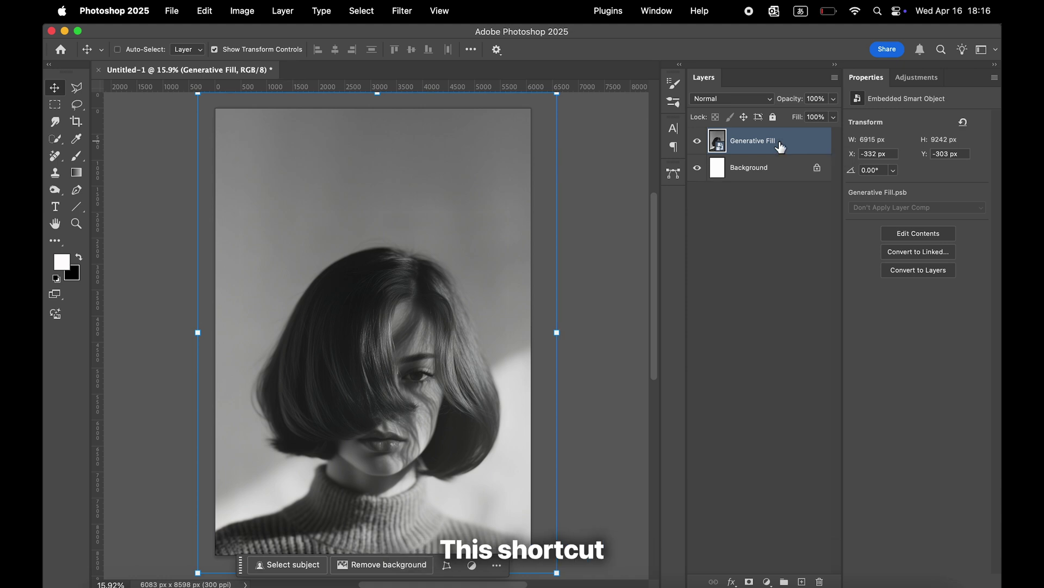
pyautogui.press('super+j')
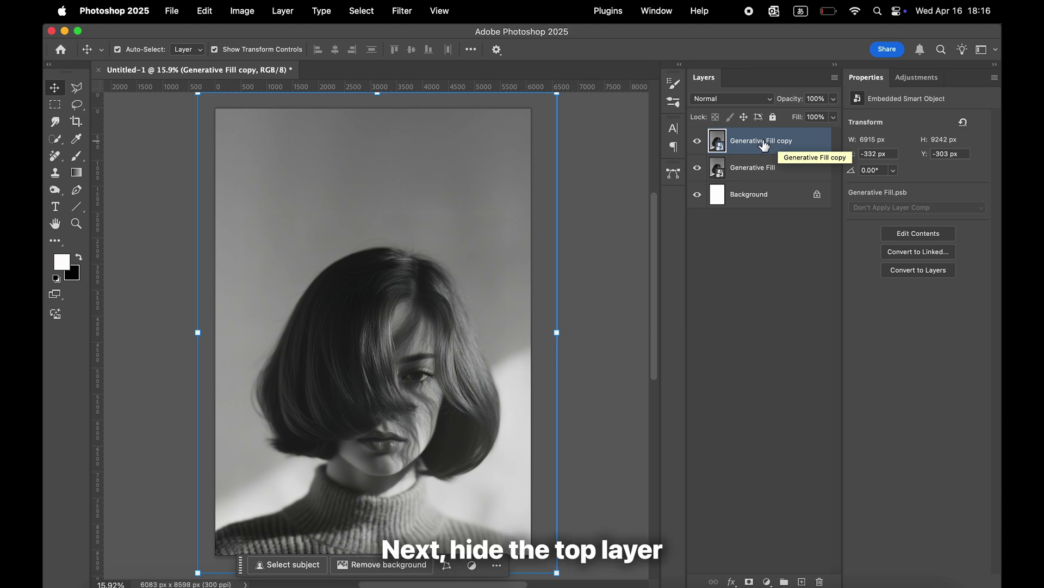
pyautogui.click(697, 140)
pyautogui.click(744, 169)
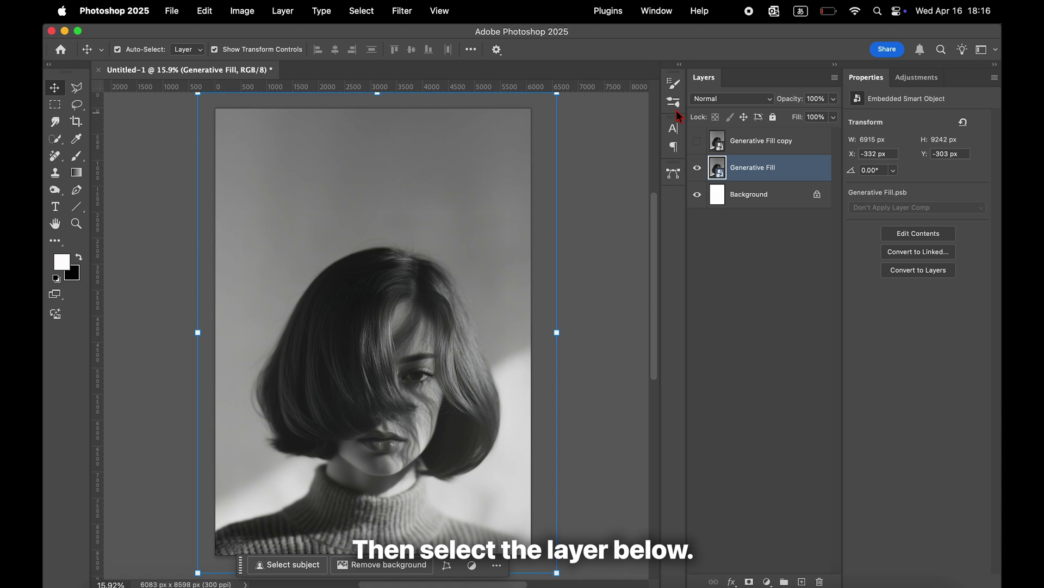
# - Apply a Gaussian Blur with a radius of about 67.8 pixels to the Generative Fill layer
pyautogui.click(402, 11)
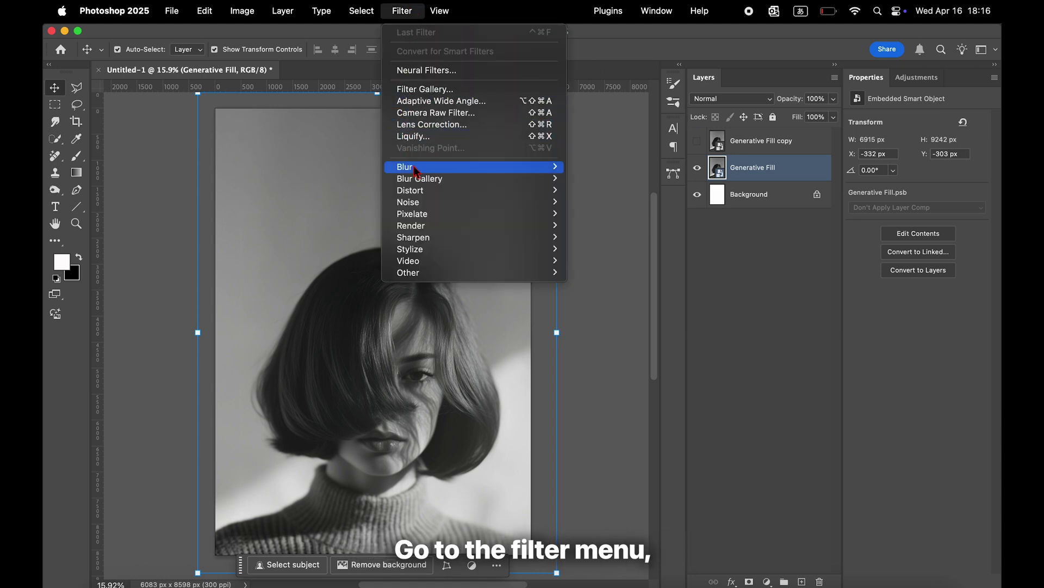
pyautogui.moveTo(456, 169)
pyautogui.click(604, 214)
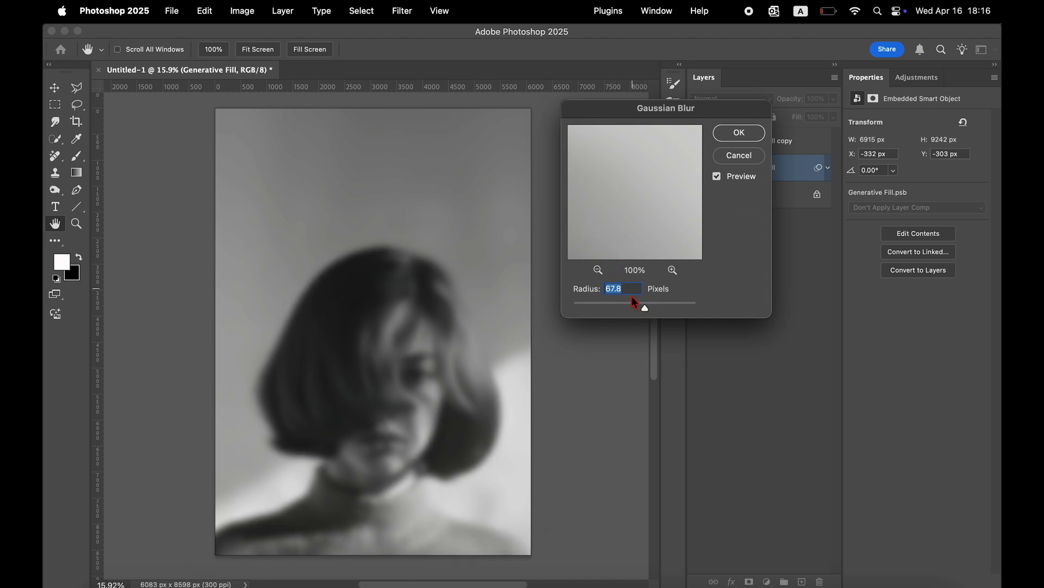
pyautogui.click(736, 136)
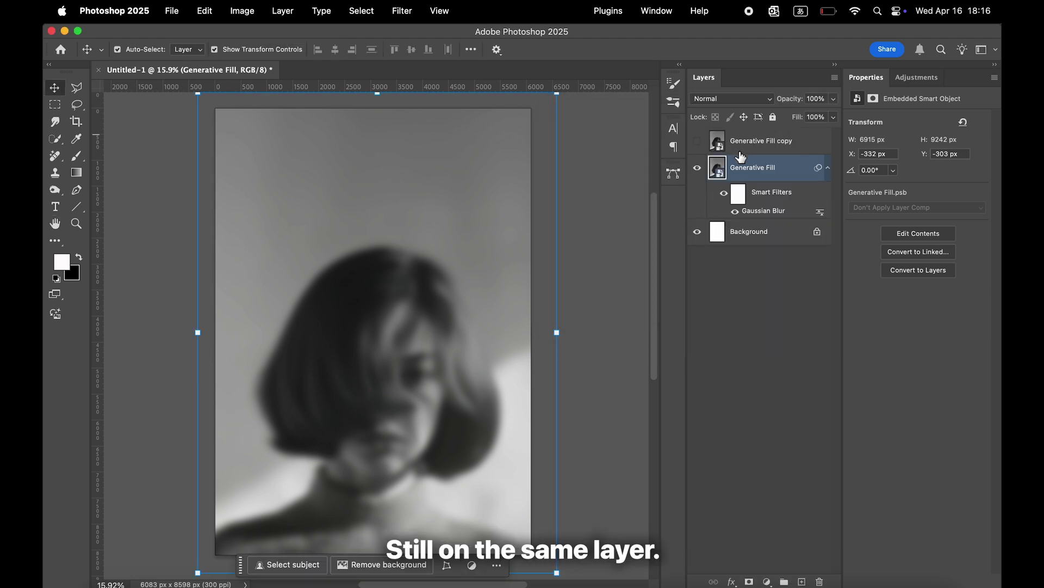
# - Add about 9.51% Gaussian monochromatic noise to the blurred portrait
pyautogui.click(409, 15)
pyautogui.moveTo(436, 209)
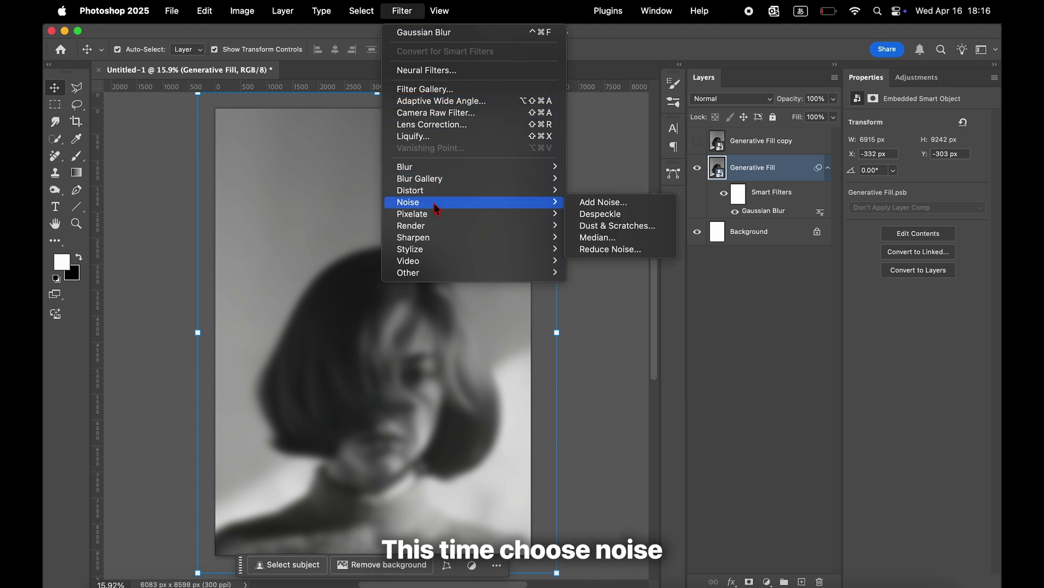
pyautogui.click(580, 203)
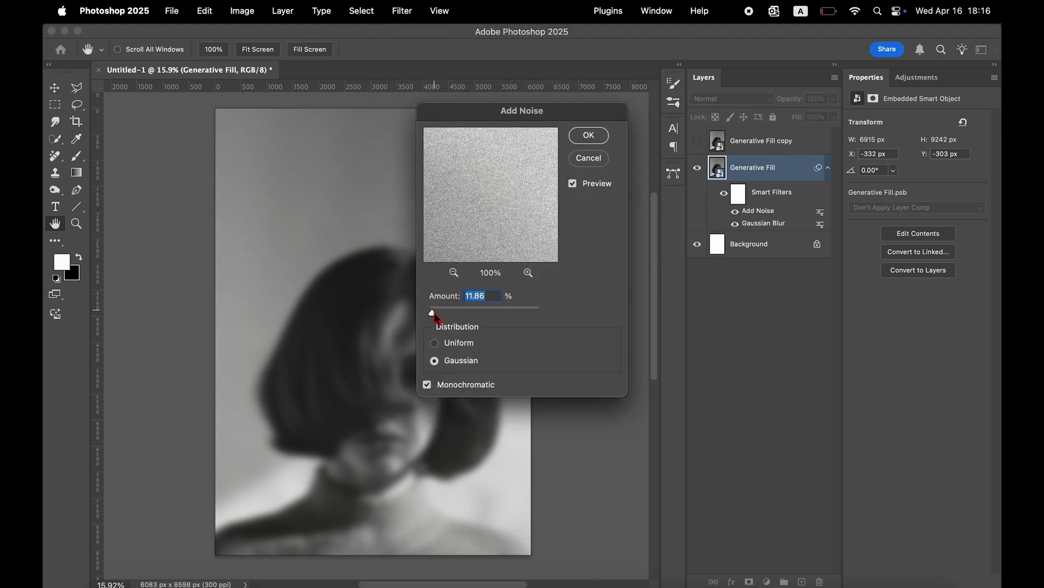
pyautogui.moveTo(437, 316); pyautogui.dragTo(434, 316)
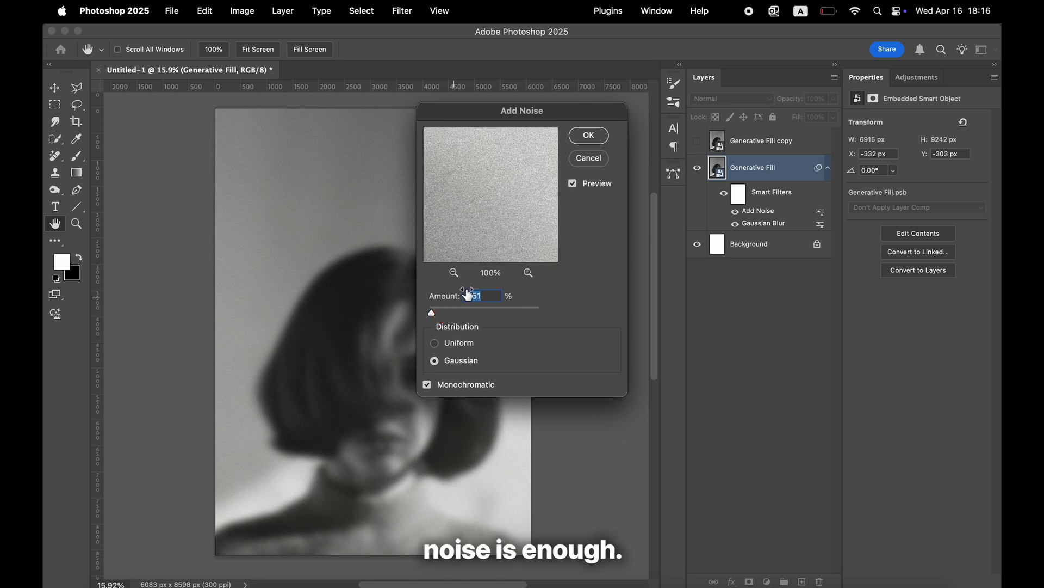
pyautogui.click(585, 140)
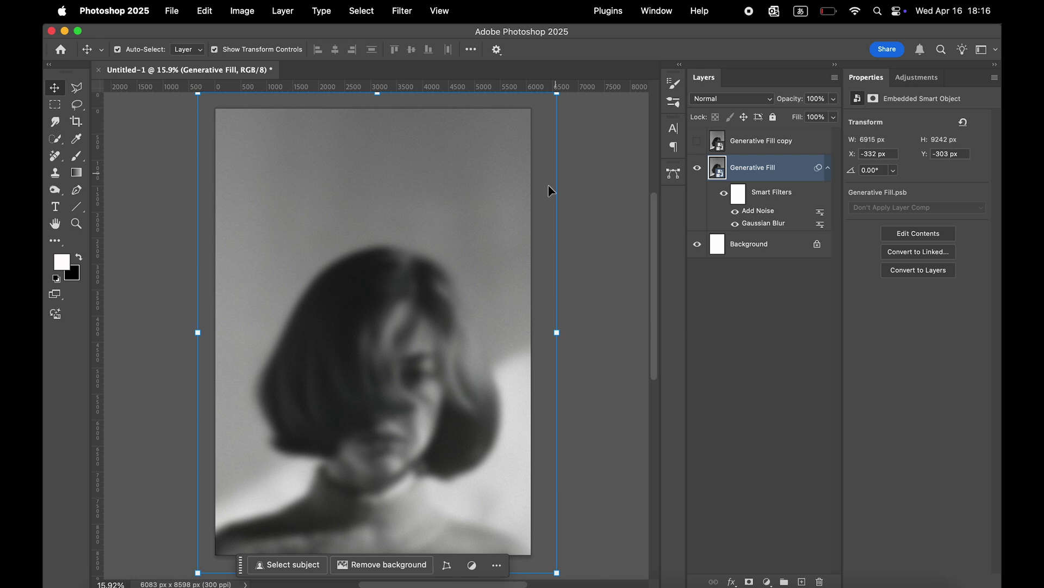
pyautogui.moveTo(373, 333); pyautogui.dragTo(382, 291)
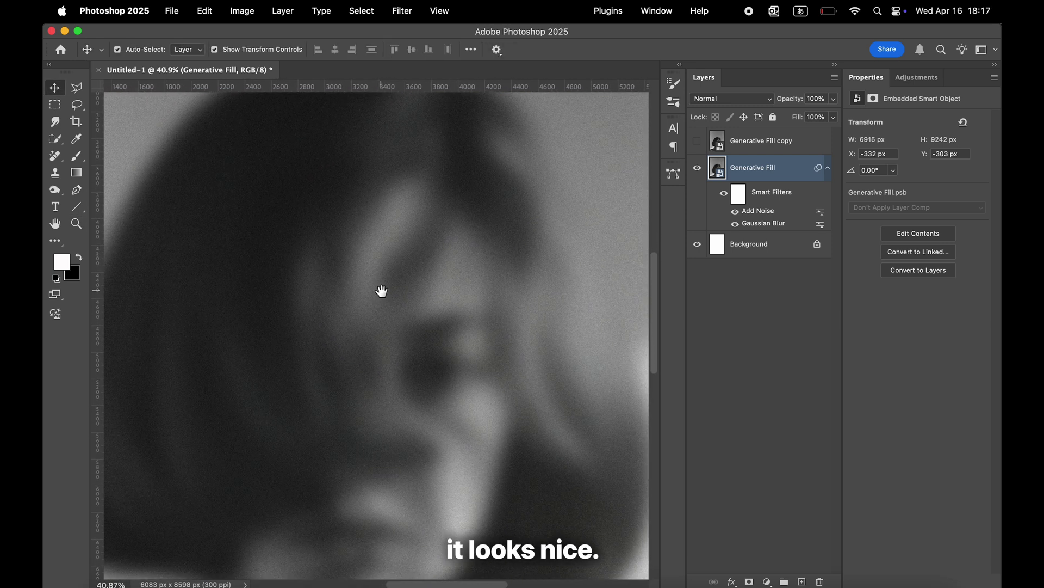
pyautogui.scroll(-10, 382, 292)
pyautogui.moveTo(598, 283); pyautogui.dragTo(551, 305)
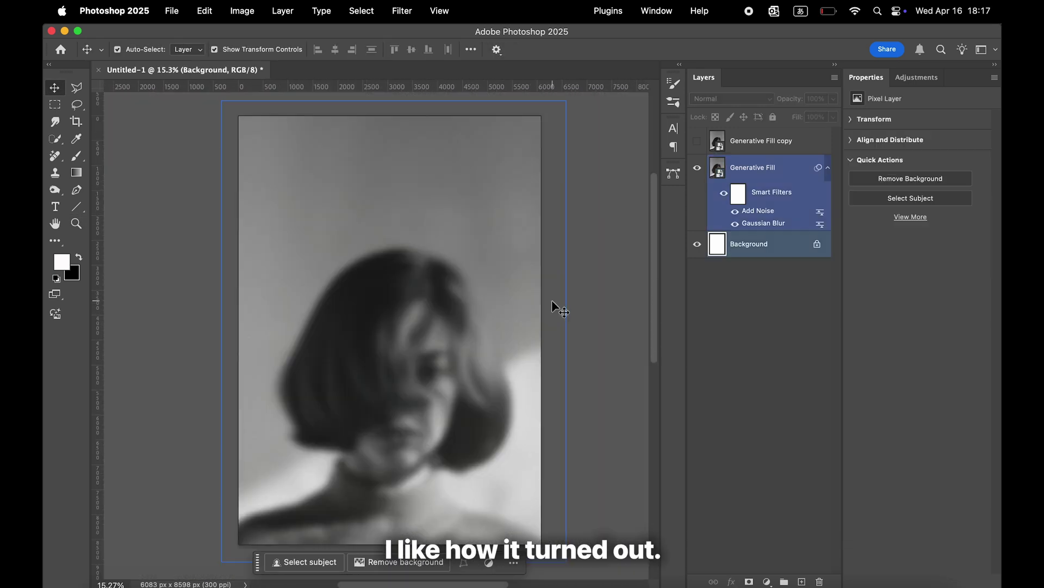
pyautogui.click(737, 171)
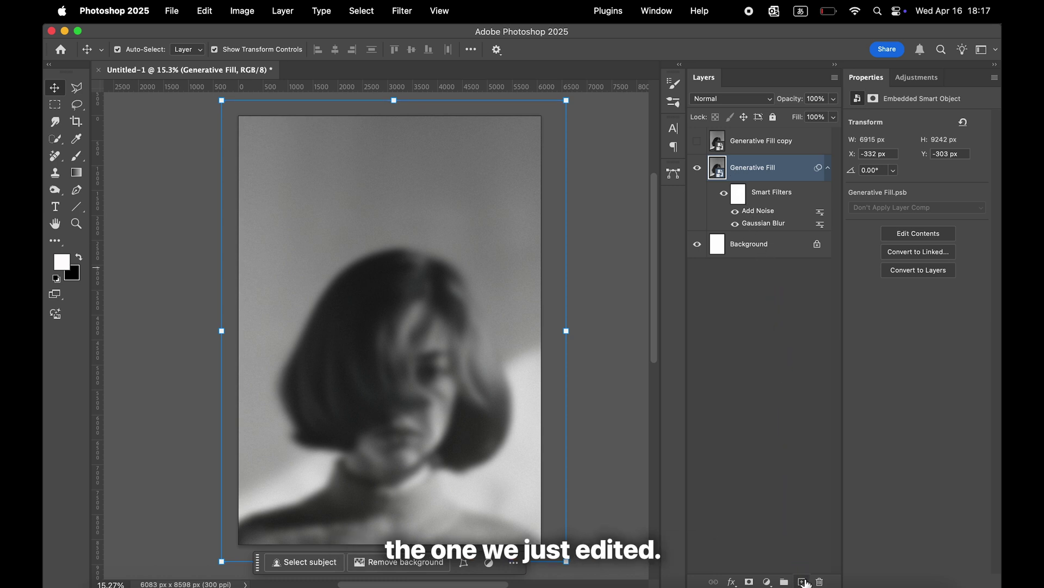
pyautogui.click(803, 581)
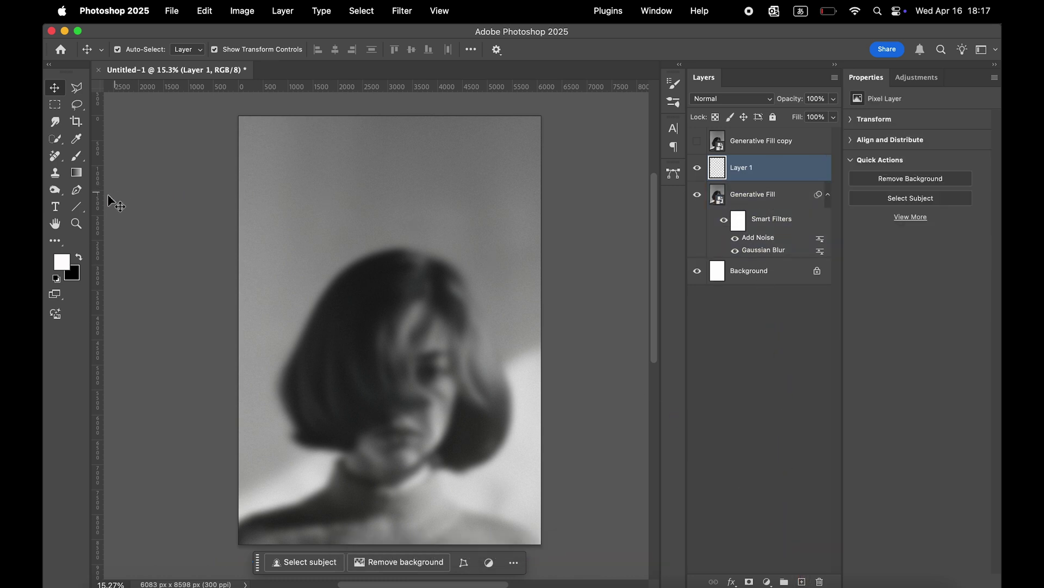
# - Draw a tall black rectangle, about 622 × 2310 px, over the middle of the face
pyautogui.moveTo(76, 207); pyautogui.dragTo(128, 204)
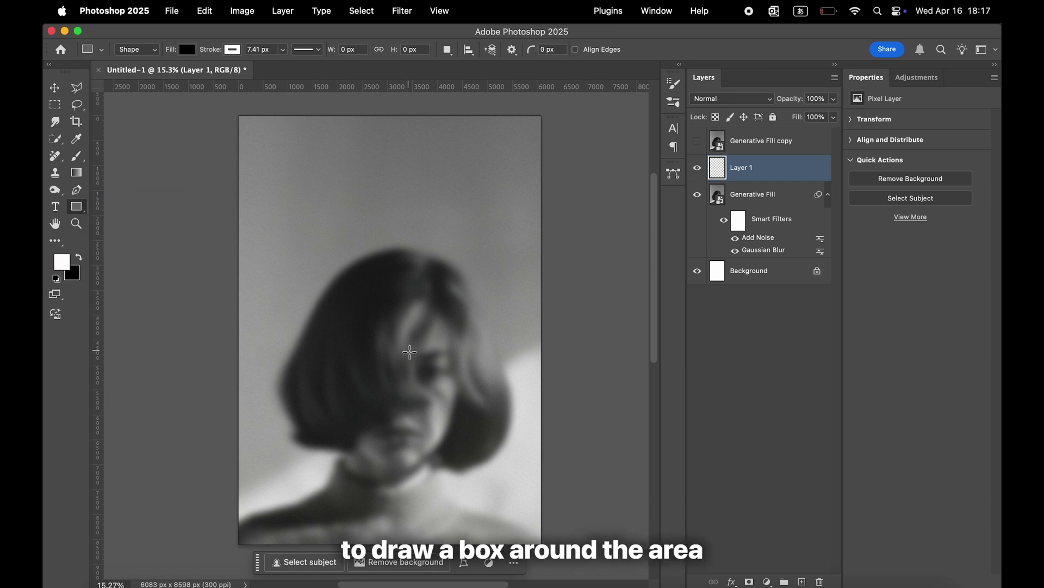
pyautogui.moveTo(406, 349); pyautogui.dragTo(437, 464)
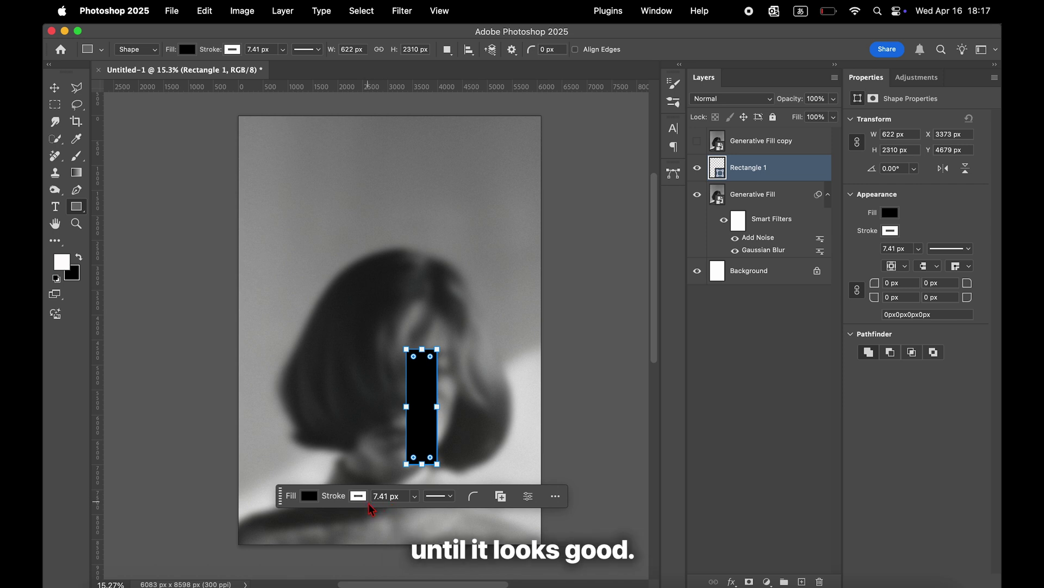
pyautogui.press('v')
pyautogui.click(555, 360)
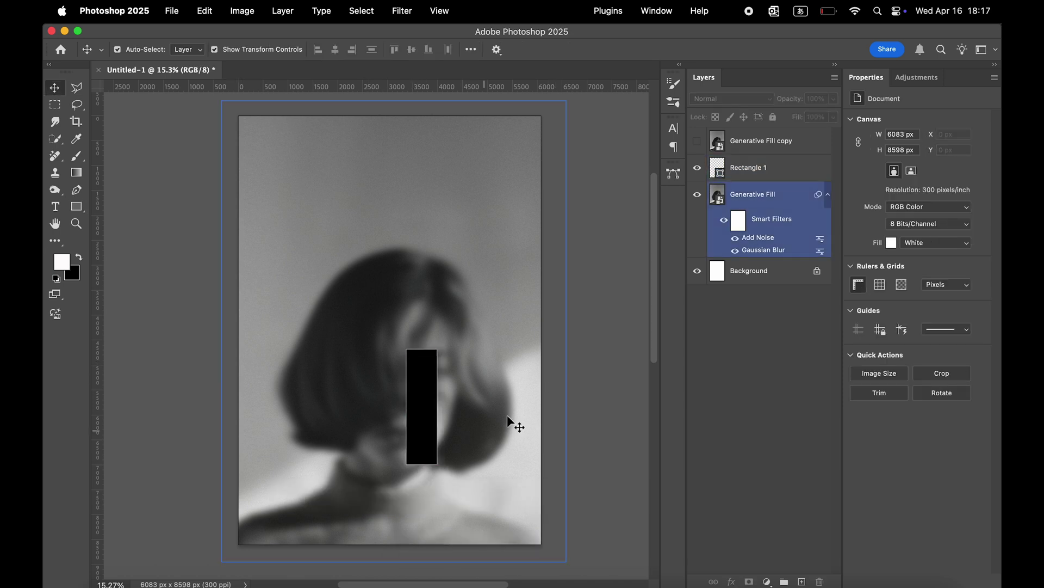
pyautogui.click(582, 348)
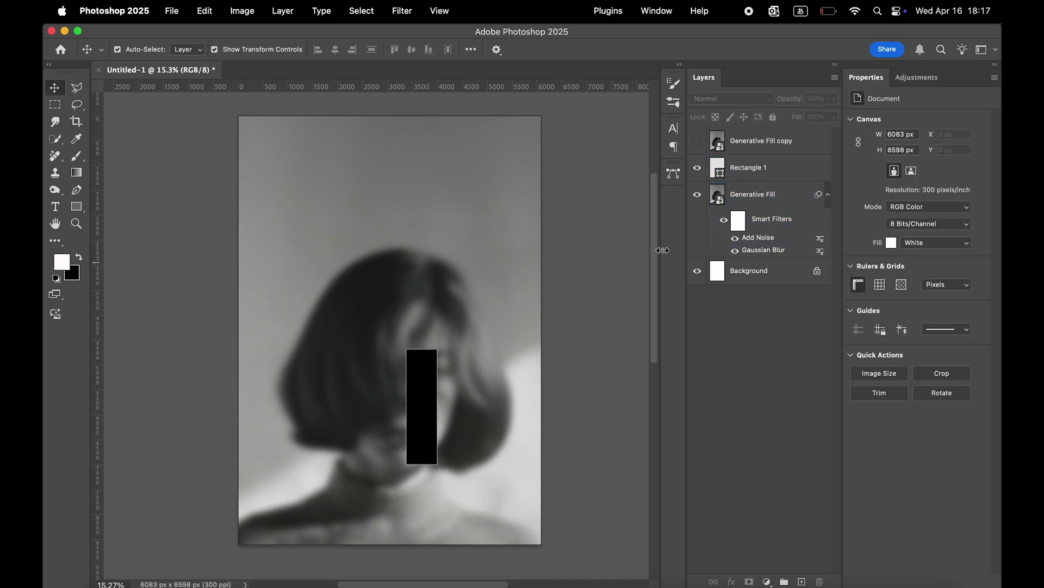
# - Show the sharp Generative Fill copy clipped to Rectangle 1, then zoom in on the strip
pyautogui.click(699, 143)
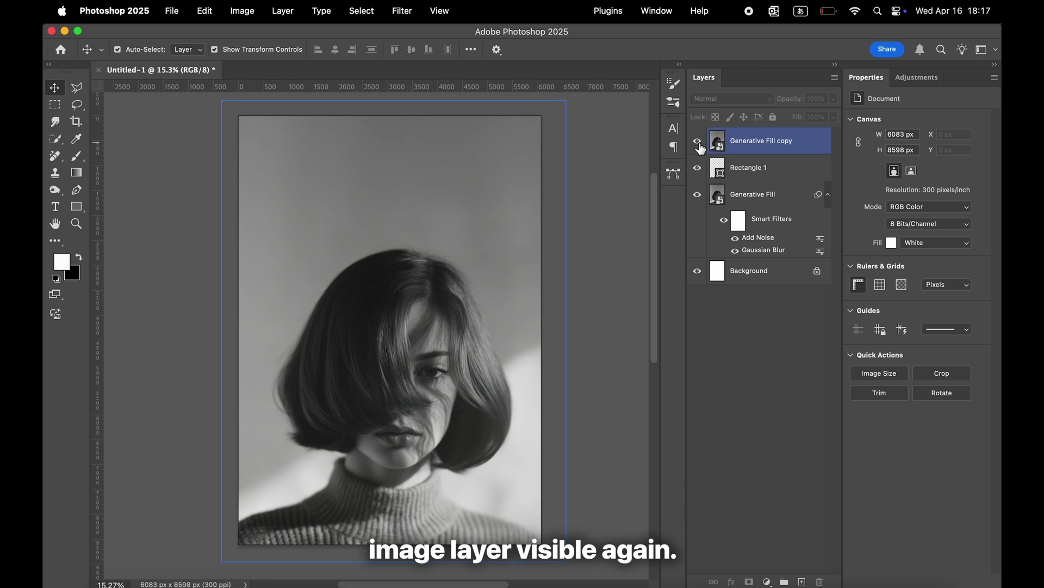
pyautogui.keyDown('alt'); pyautogui.click(742, 154); pyautogui.keyUp('alt')
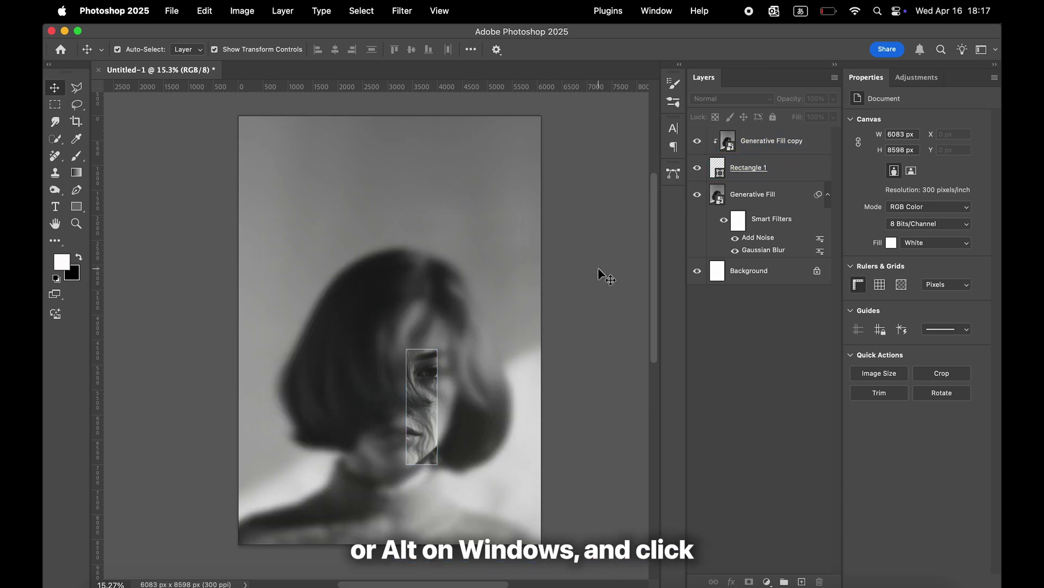
pyautogui.click(488, 430)
pyautogui.press('super+alt+a')
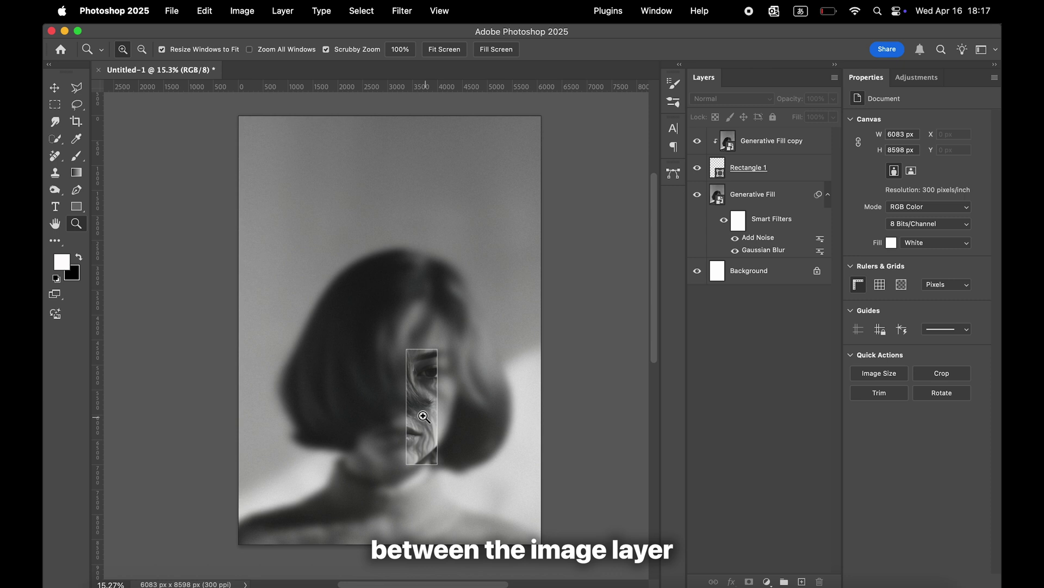
pyautogui.scroll(5, 419, 416)
pyautogui.scroll(3, 413, 387)
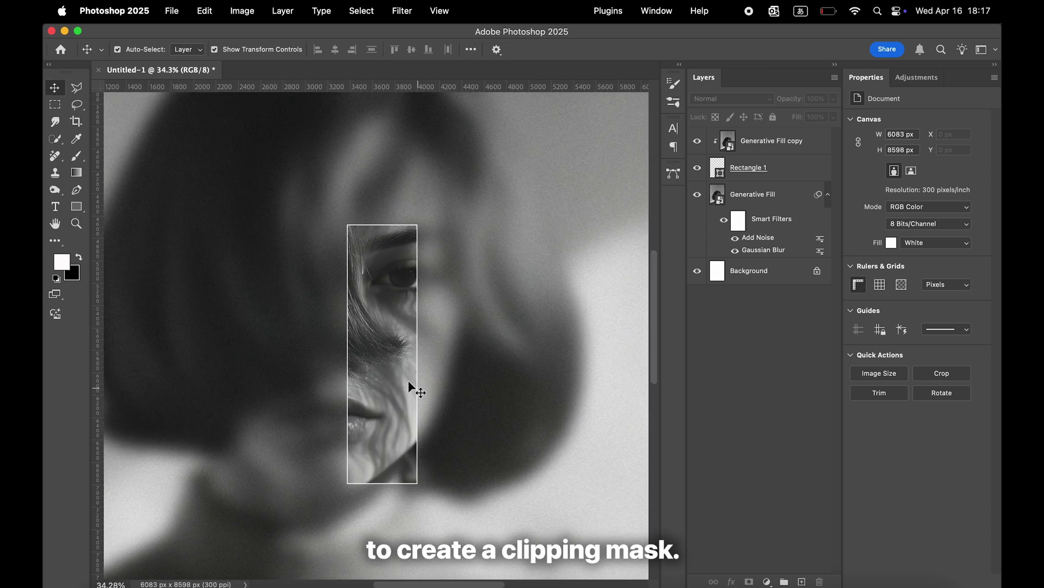
pyautogui.click(368, 360)
# - Draw a short 269 px horizontal line across the eye with the Line Tool
pyautogui.hotkey('alt', '[')
pyautogui.hotkey('alt', '[')
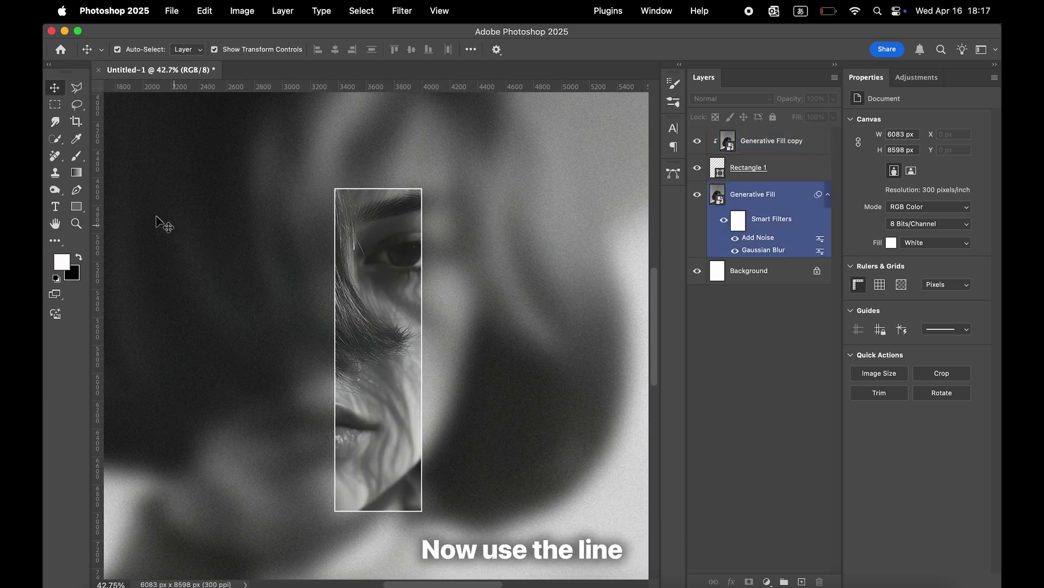
pyautogui.press('super+alt+a')
pyautogui.rightClick(76, 212)
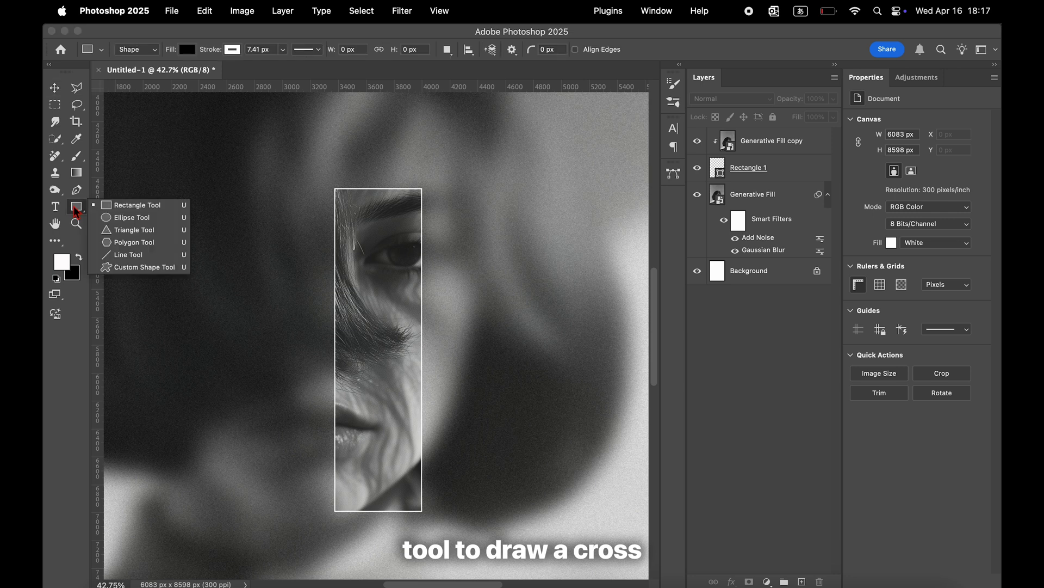
pyautogui.click(116, 253)
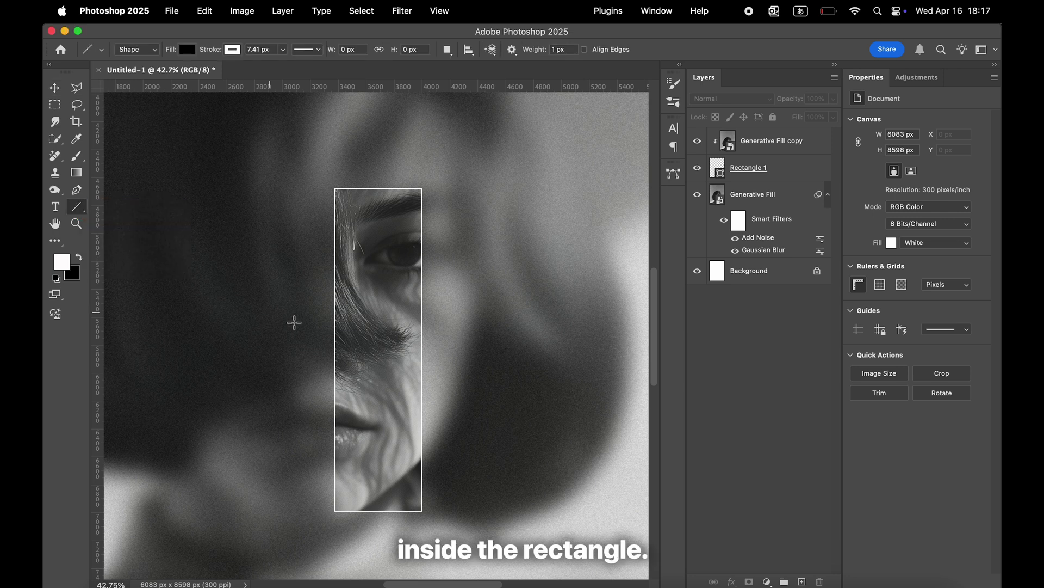
pyautogui.moveTo(358, 342); pyautogui.dragTo(396, 342)
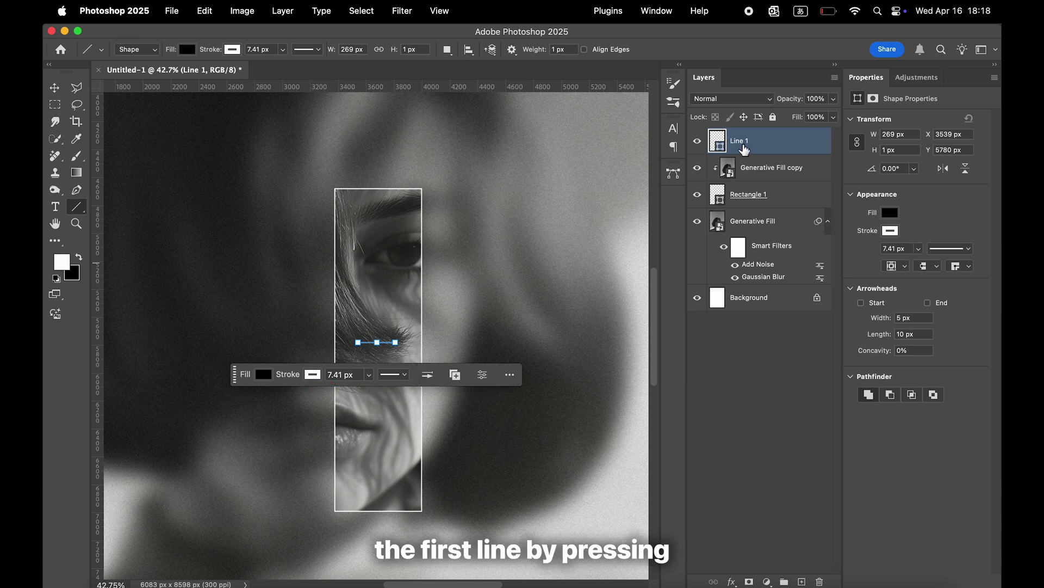
# - Duplicate the line and rotate the copy 90° to form a small cross
pyautogui.press('super+j')
pyautogui.press('super+t')
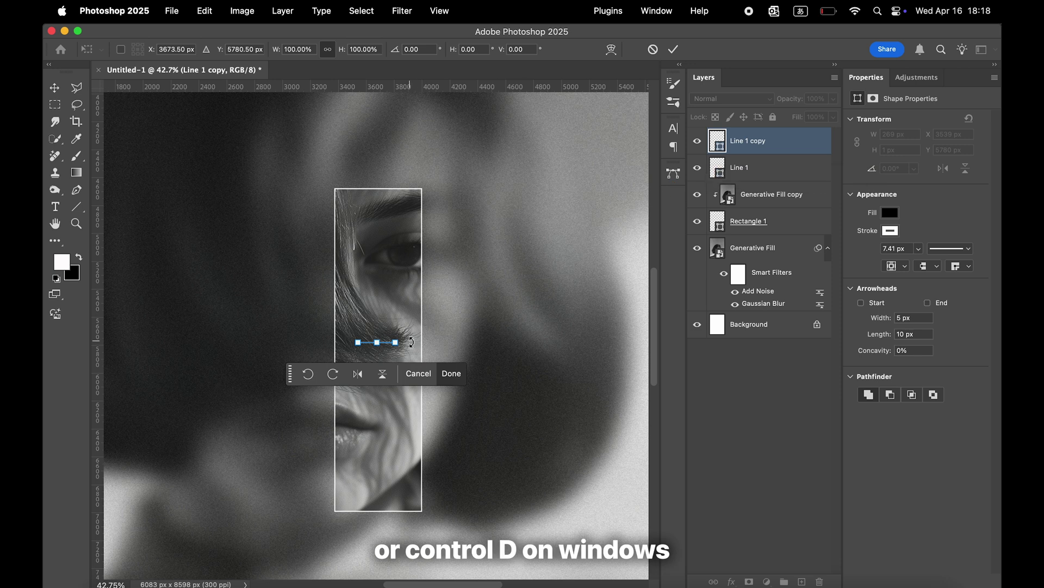
pyautogui.moveTo(411, 342); pyautogui.dragTo(381, 378)
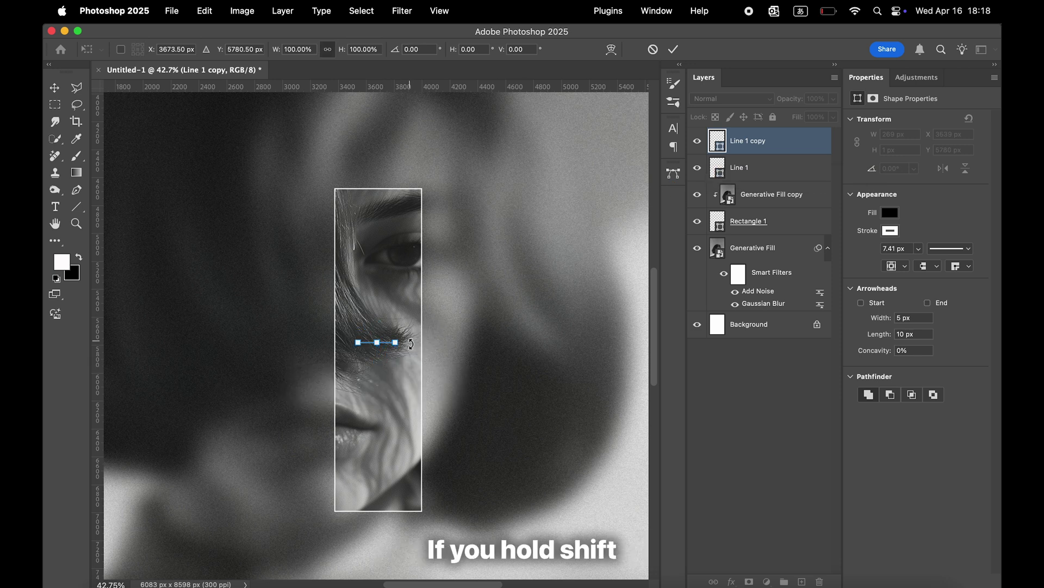
pyautogui.moveTo(411, 344); pyautogui.dragTo(381, 369)
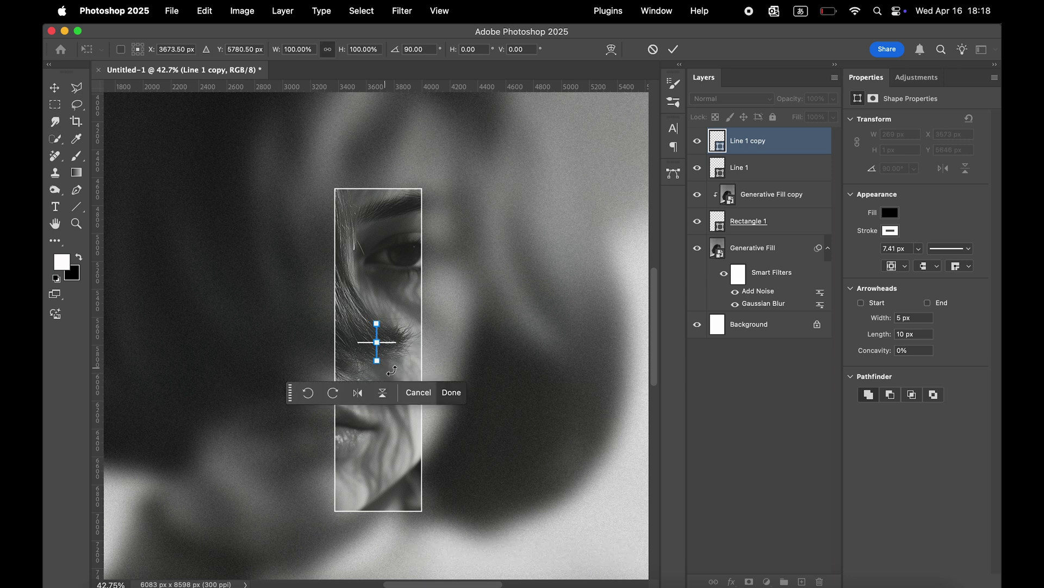
pyautogui.click(456, 393)
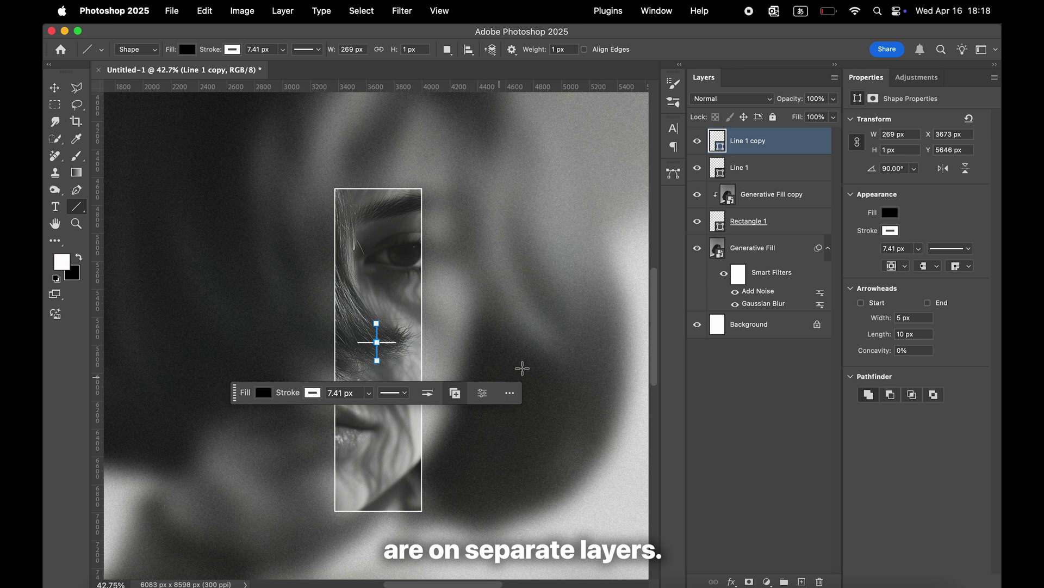
# - Merge the two line layers into a single cross layer
pyautogui.keyDown('super'); pyautogui.click(763, 169); pyautogui.keyUp('super')
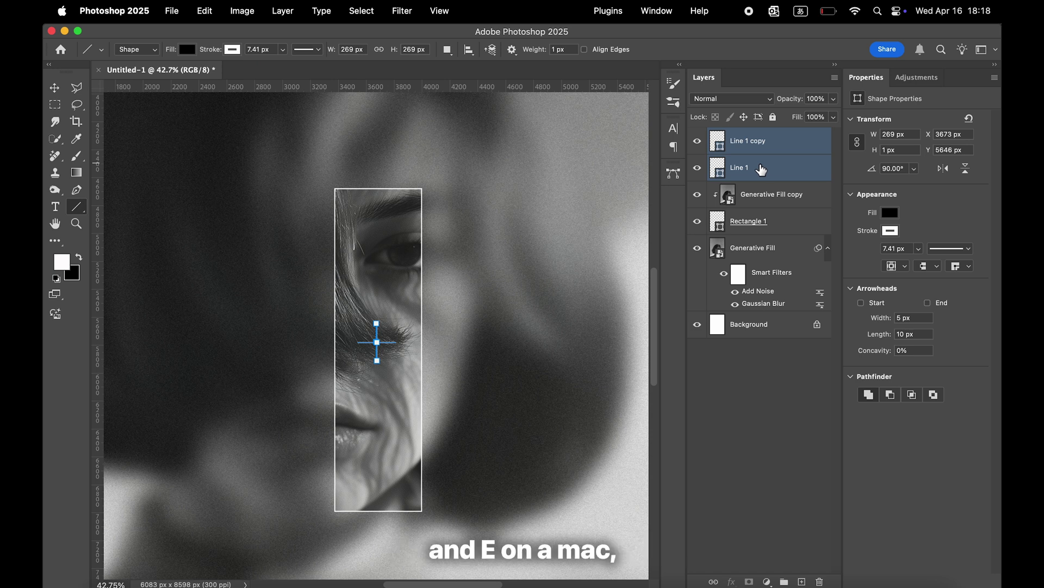
pyautogui.press('super+e')
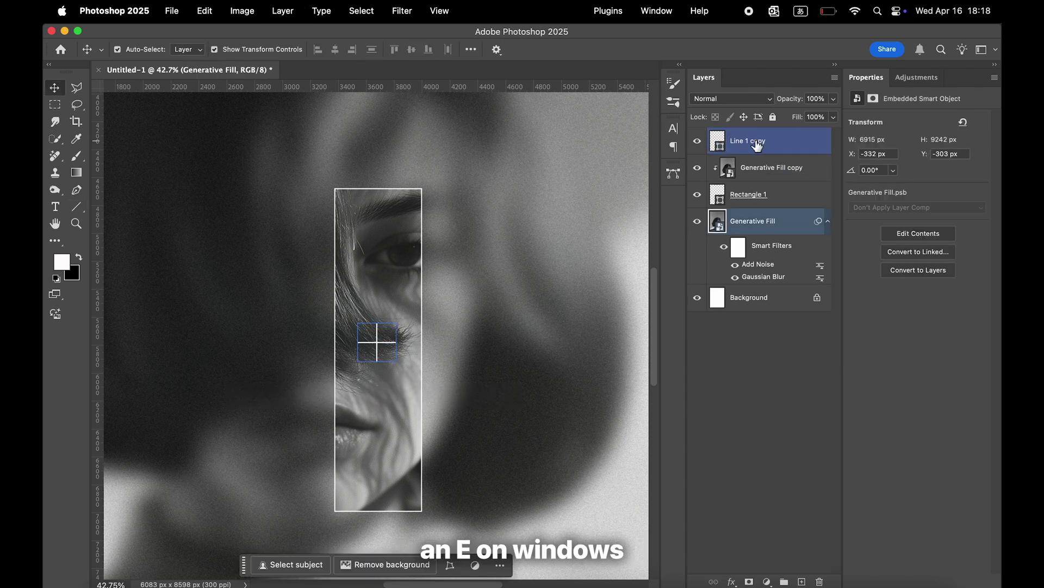
pyautogui.click(758, 146)
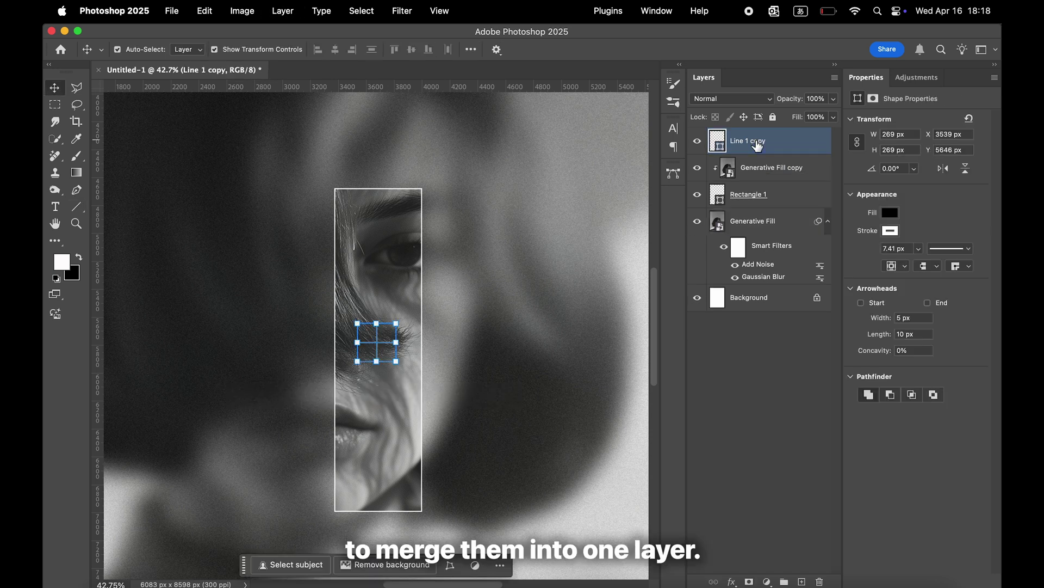
# - Center the cross horizontally and vertically on Rectangle 1
pyautogui.keyDown('super'); pyautogui.click(763, 198); pyautogui.keyUp('super')
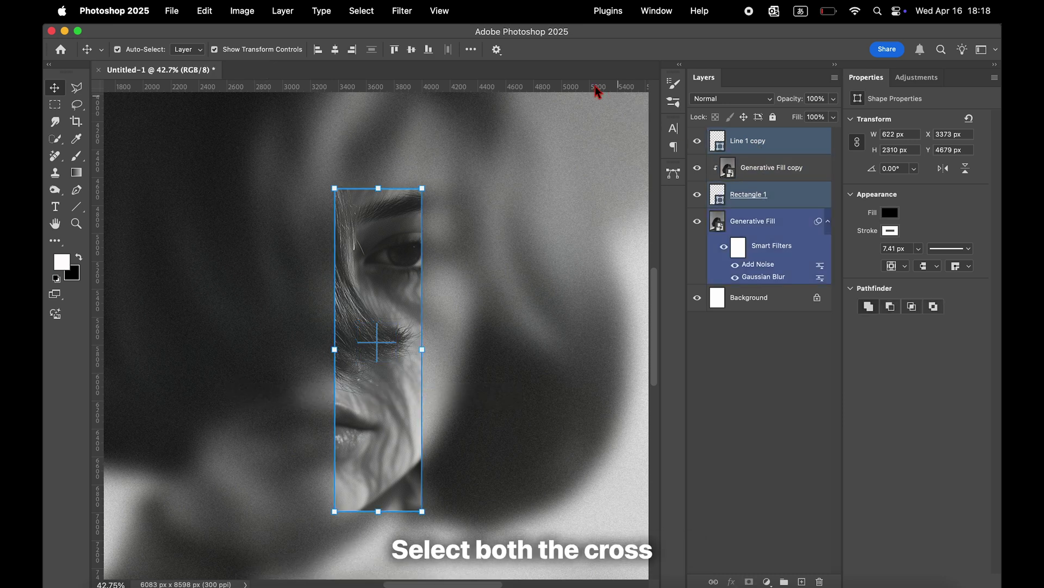
pyautogui.click(336, 50)
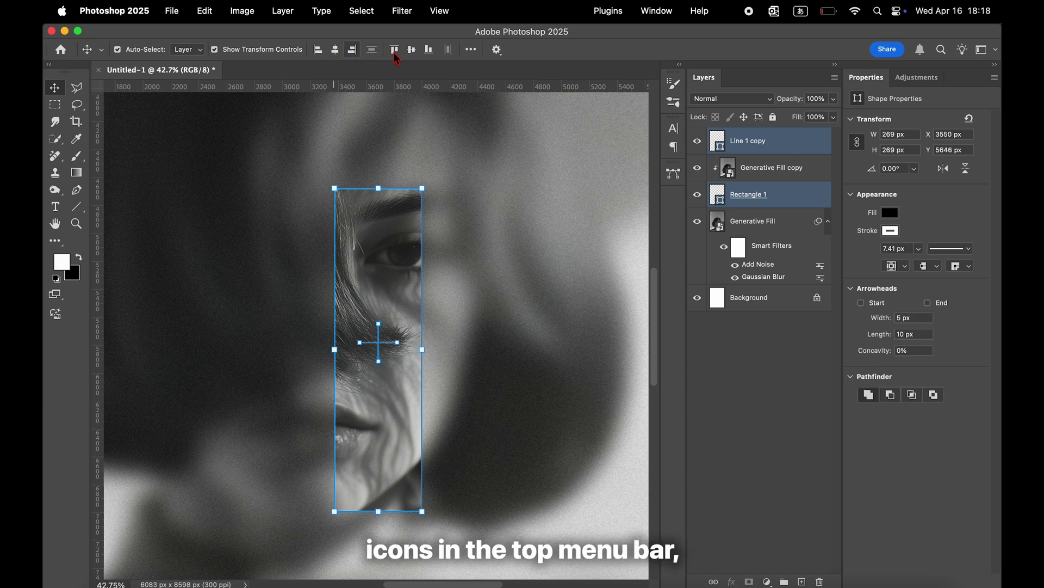
pyautogui.click(413, 51)
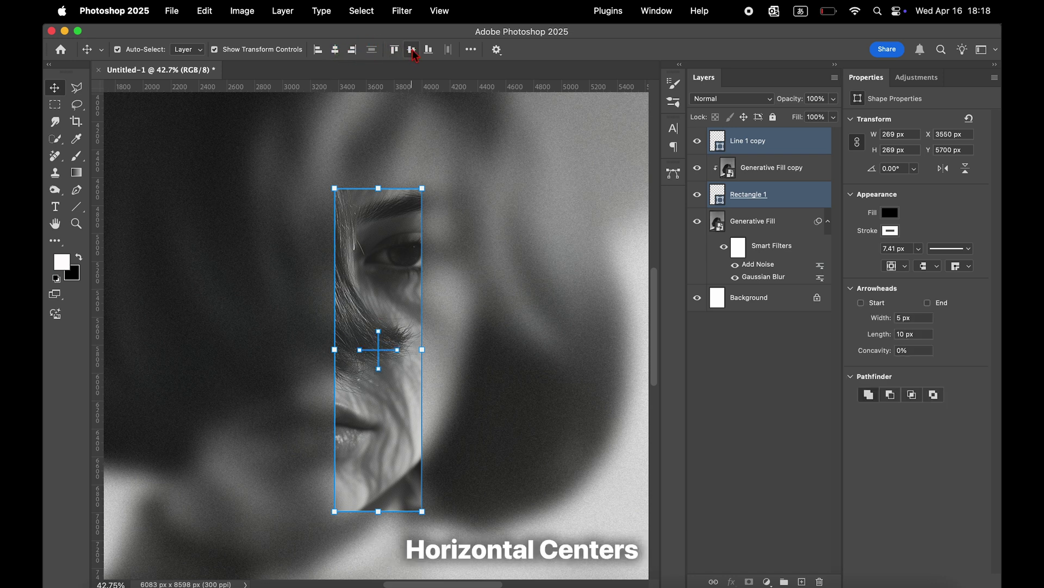
pyautogui.click(505, 137)
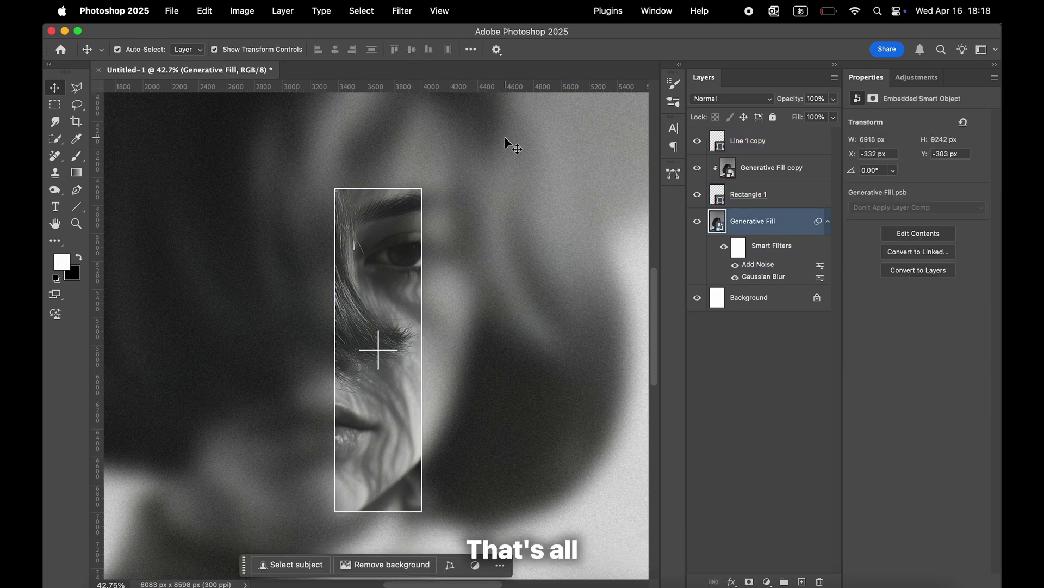
# - Scale the cross down to about 84% with Free Transform
pyautogui.click(772, 150)
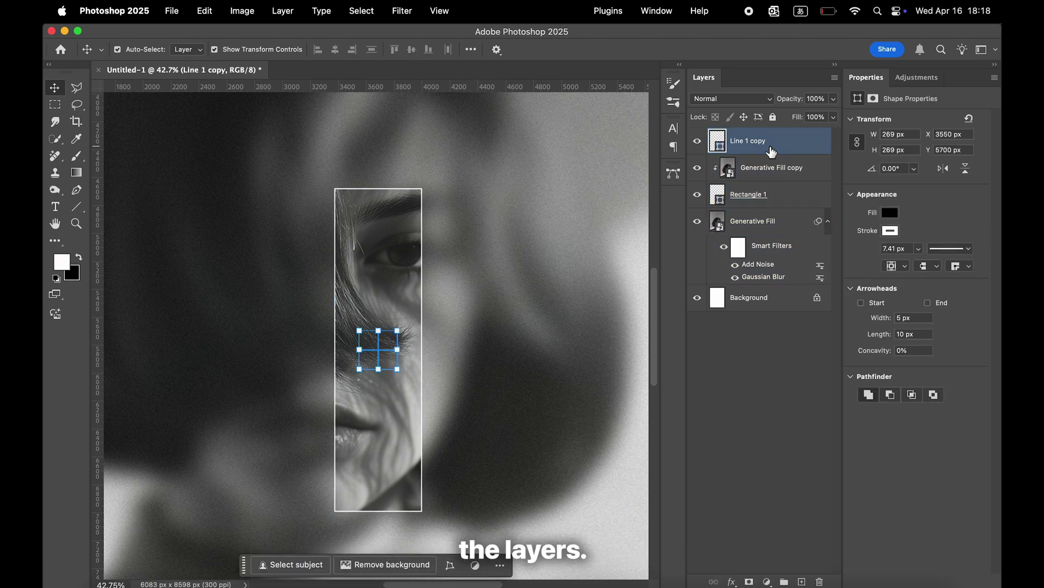
pyautogui.press('super+t')
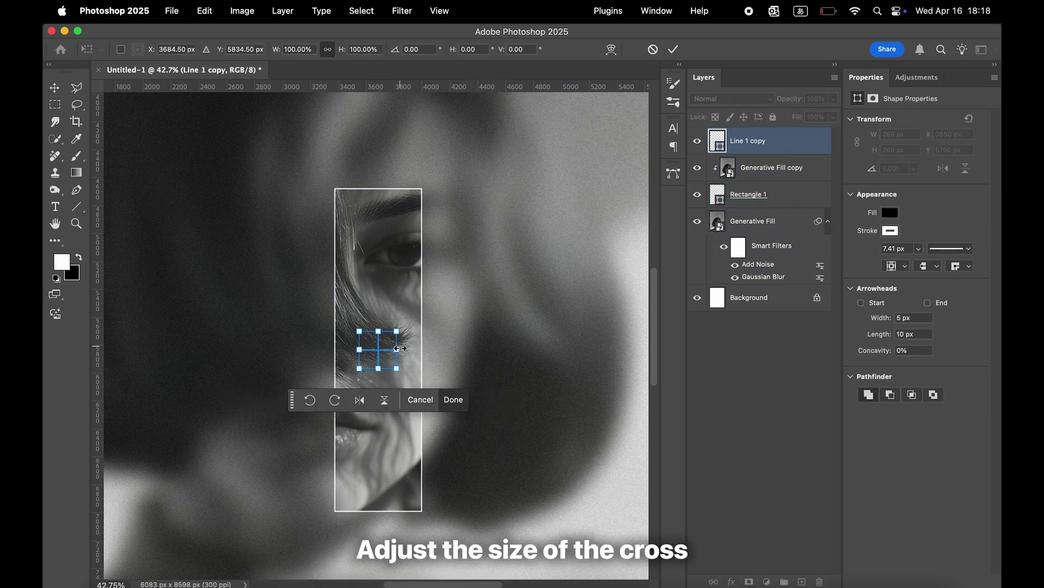
pyautogui.moveTo(397, 348); pyautogui.dragTo(395, 349)
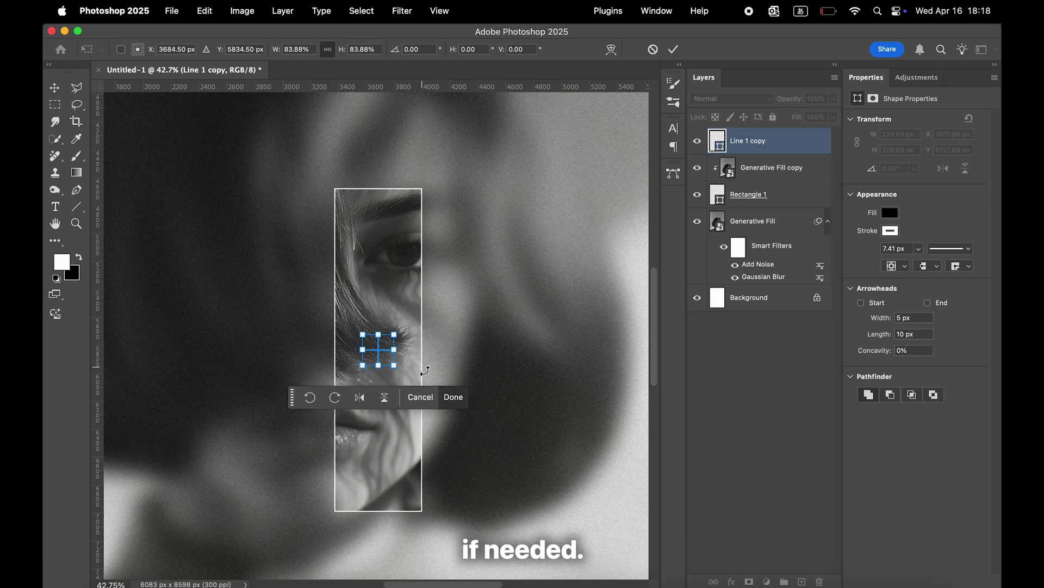
pyautogui.click(453, 397)
pyautogui.click(468, 345)
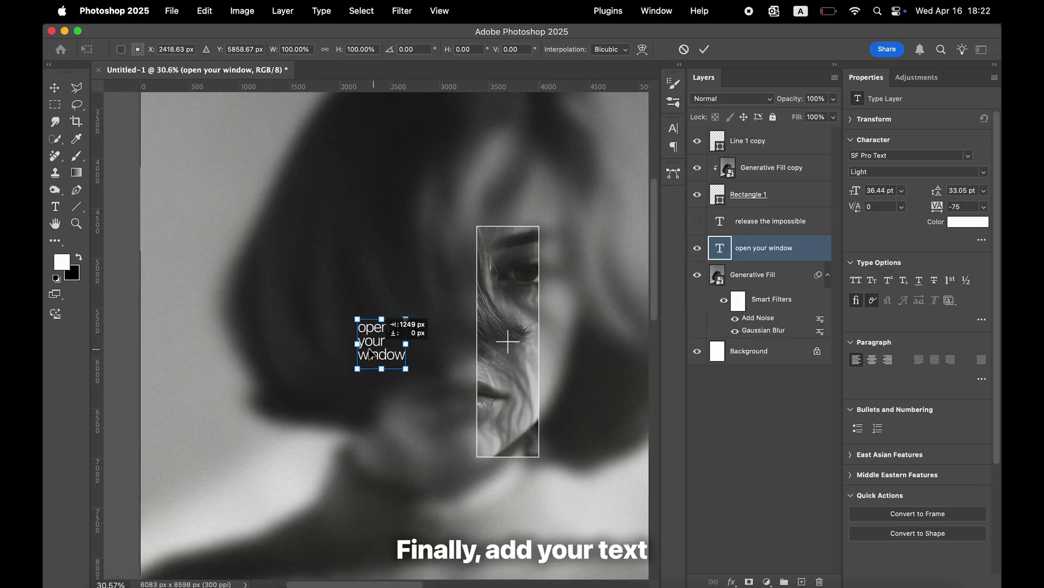
# - Move 'open your window' and 'release the impossible' left, then add the date '2025-04/16' near the bottom
pyautogui.moveTo(368, 351); pyautogui.dragTo(292, 351)
pyautogui.moveTo(292, 353); pyautogui.dragTo(253, 353)
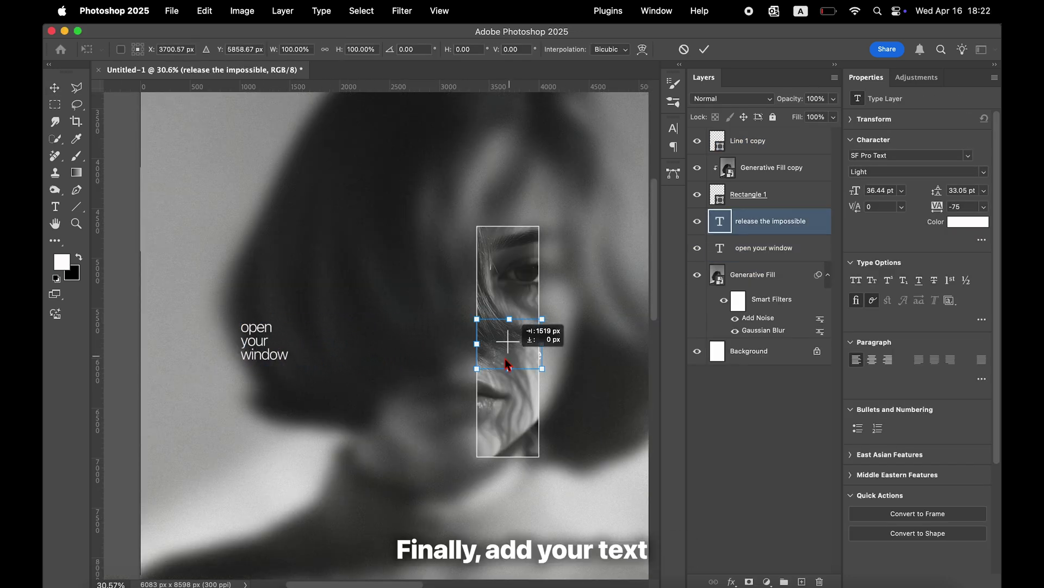
pyautogui.moveTo(492, 353); pyautogui.dragTo(384, 350)
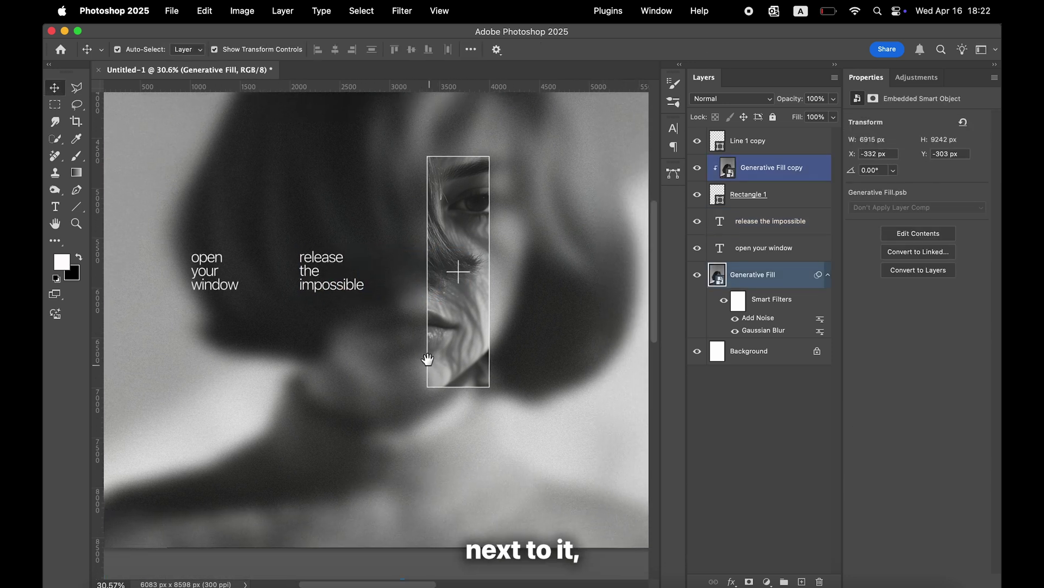
pyautogui.moveTo(428, 359); pyautogui.dragTo(410, 330)
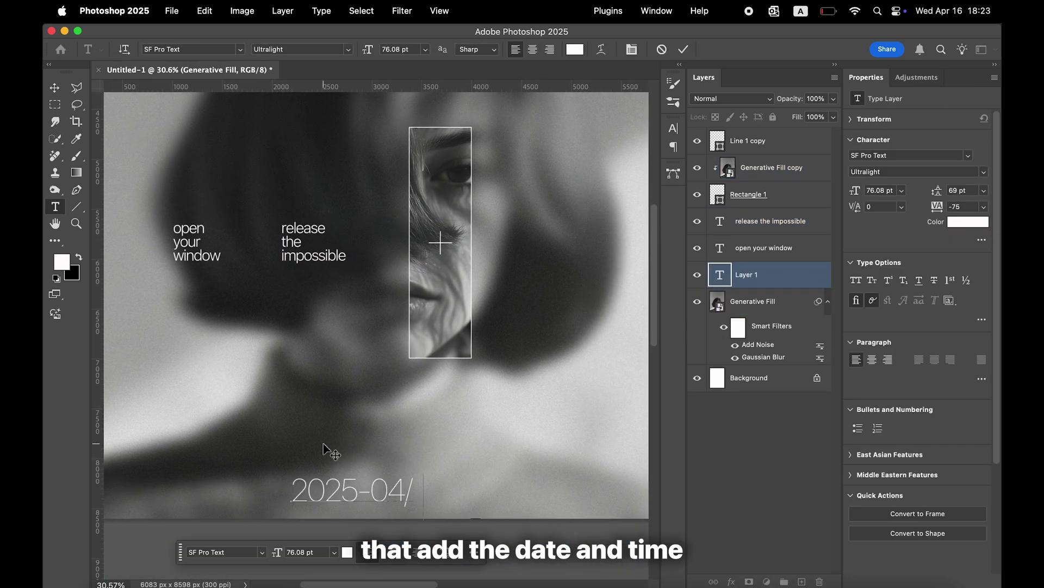
pyautogui.write('16')
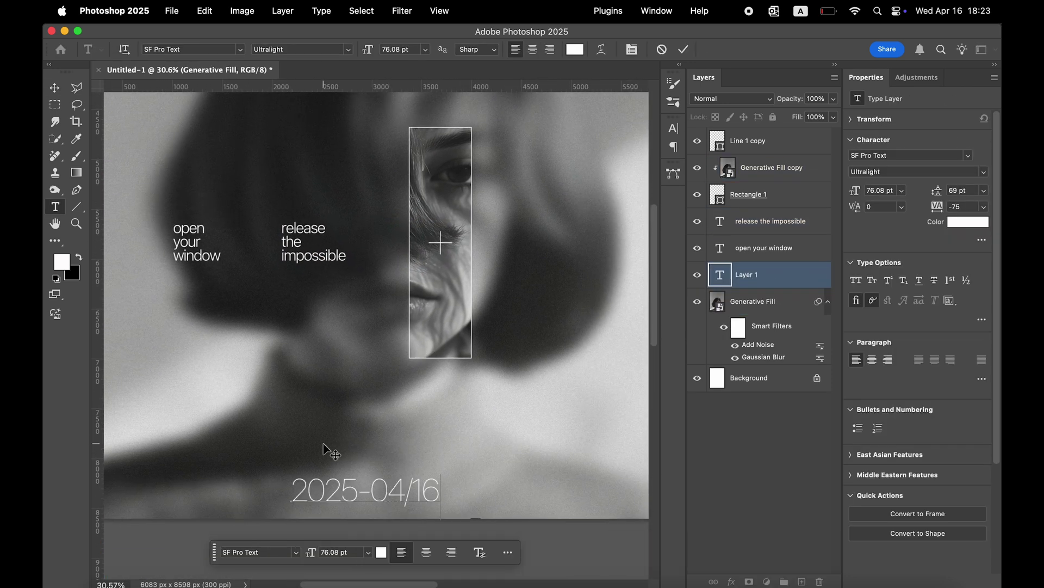